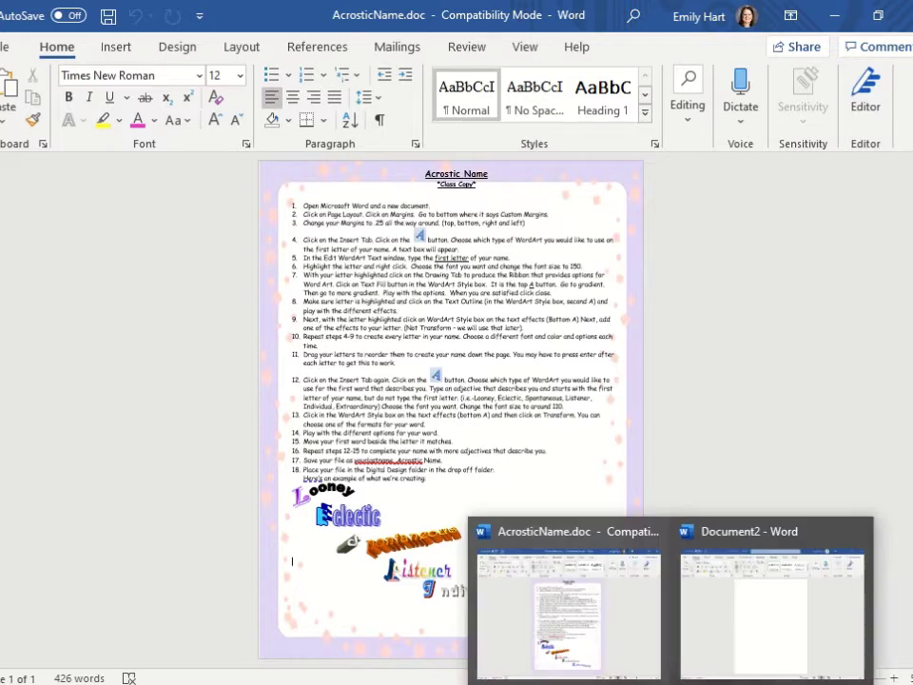
Switch to the blank Document2 and set custom top and bottom page margins of 0.25 inch
click(757, 649)
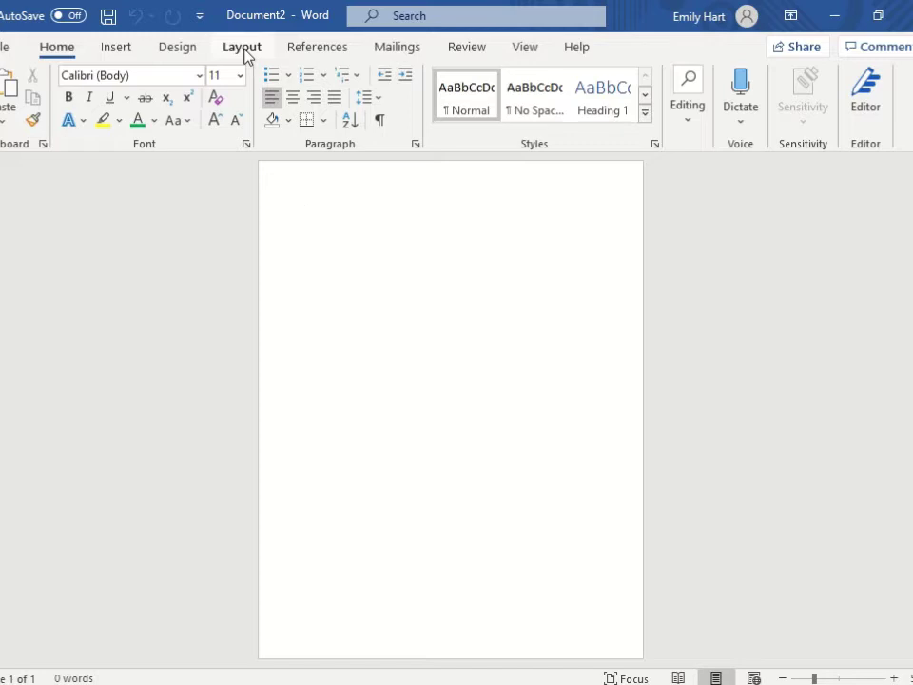
click(243, 49)
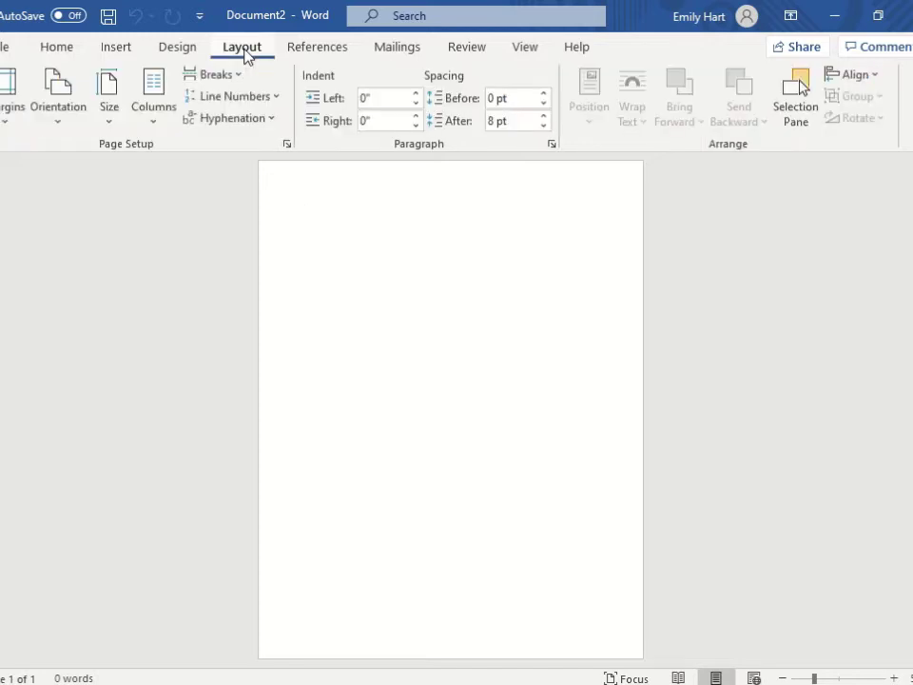
click(4, 129)
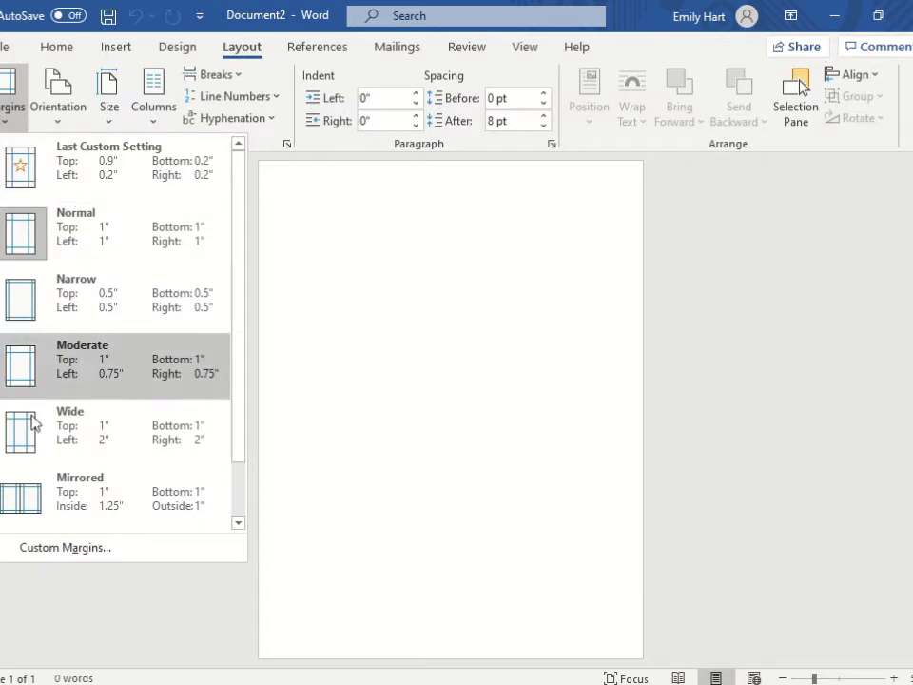
click(76, 548)
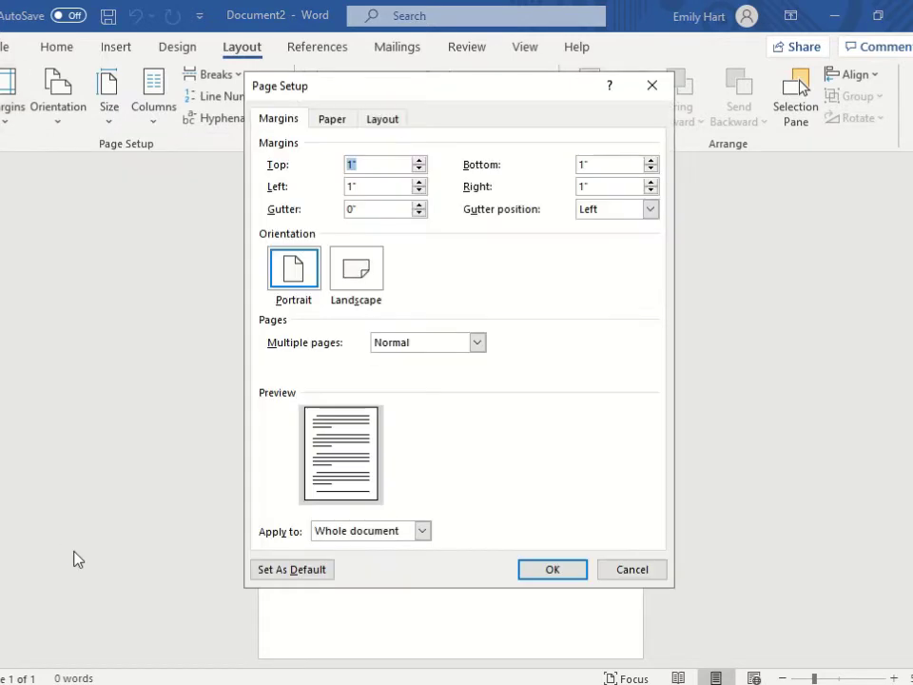
click(376, 164)
double_click(377, 164)
text(0.25)
drag(610, 163, 549, 171)
text(0.25)
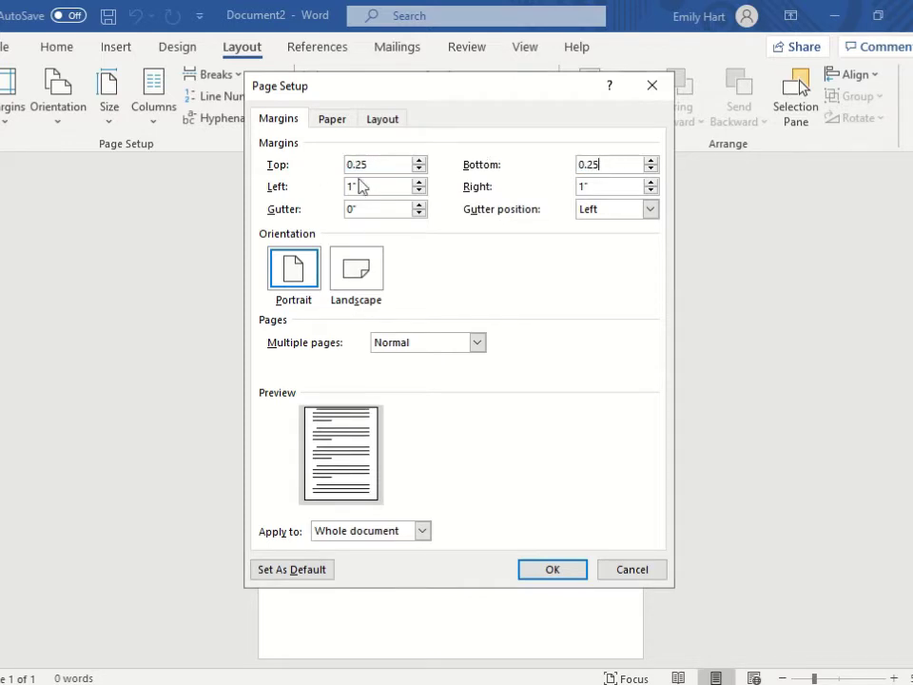
Set the left and right page margins to 0.25 inch and apply the page setup
drag(361, 187, 316, 186)
text(0.25)
drag(585, 186, 536, 189)
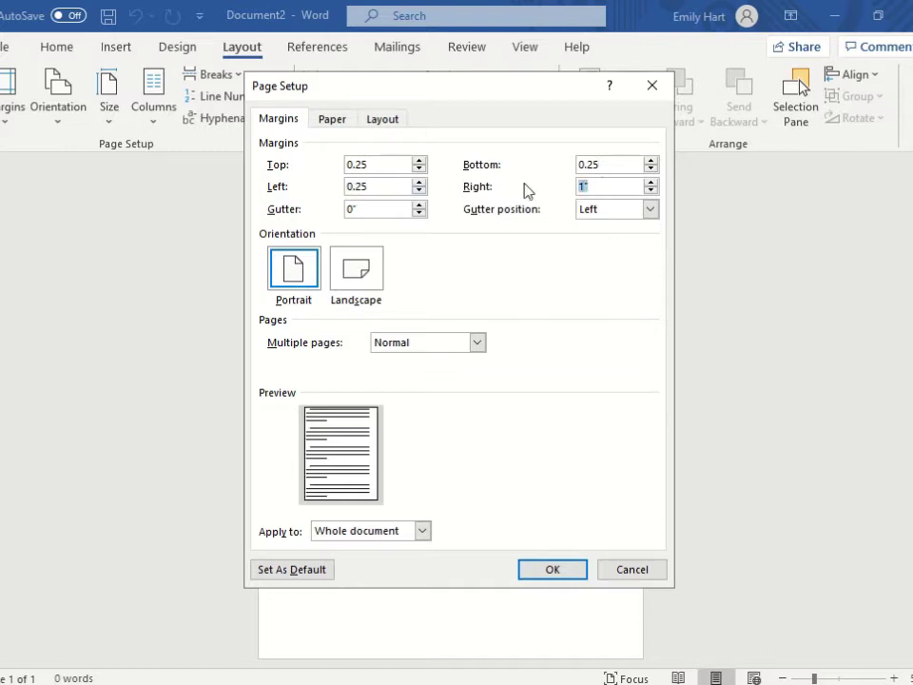
text(0.25)
click(544, 569)
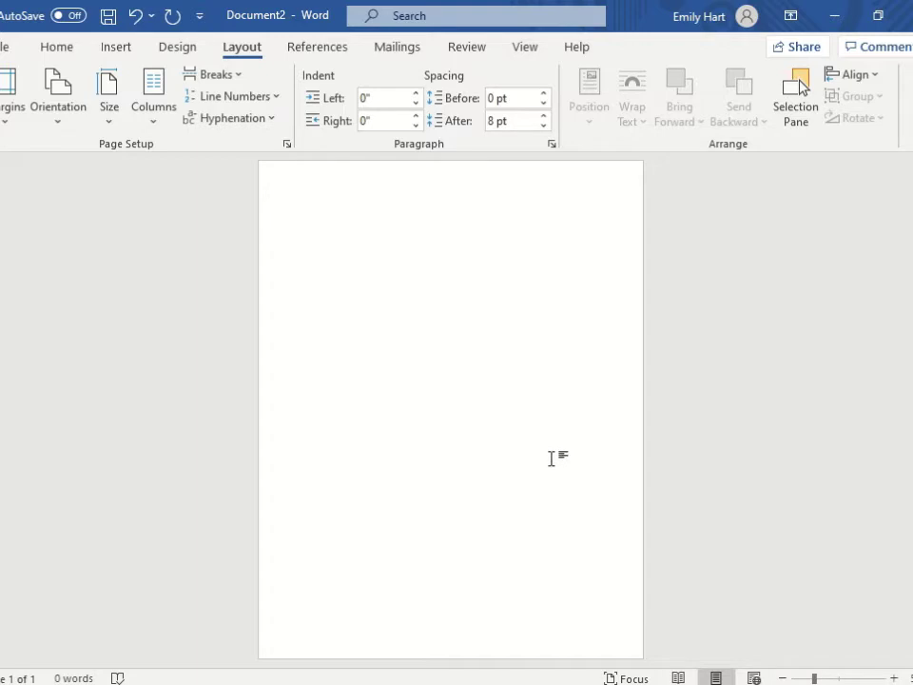
Insert a WordArt object in the first, solid black style containing the letter E
click(60, 49)
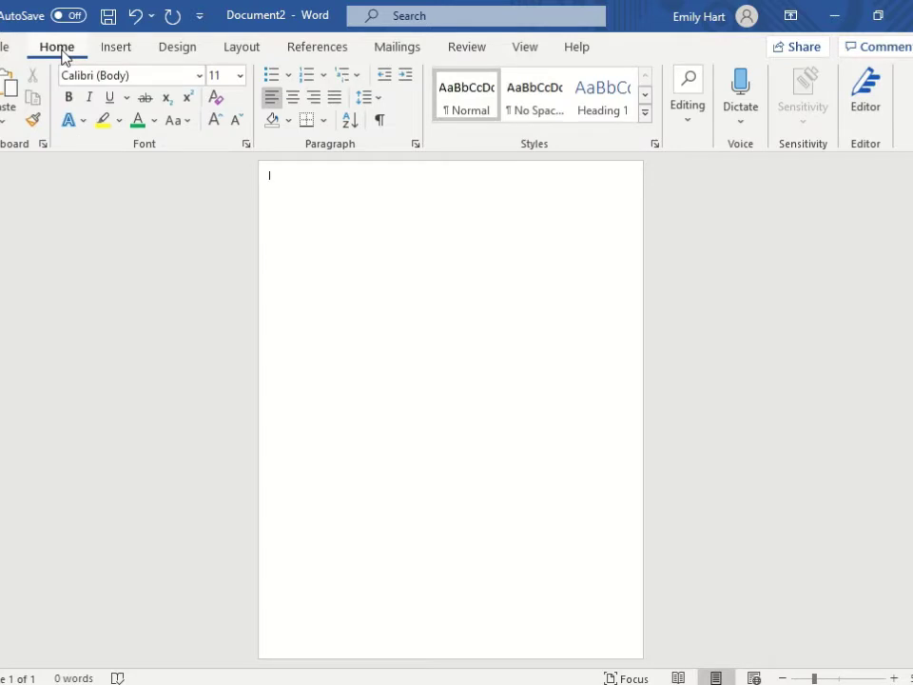
click(116, 46)
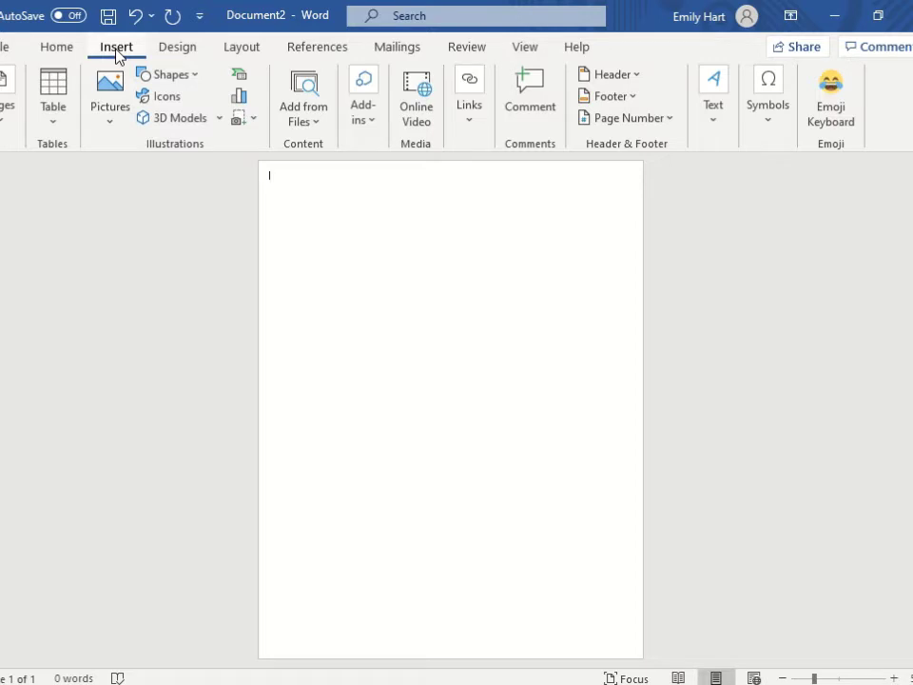
click(717, 134)
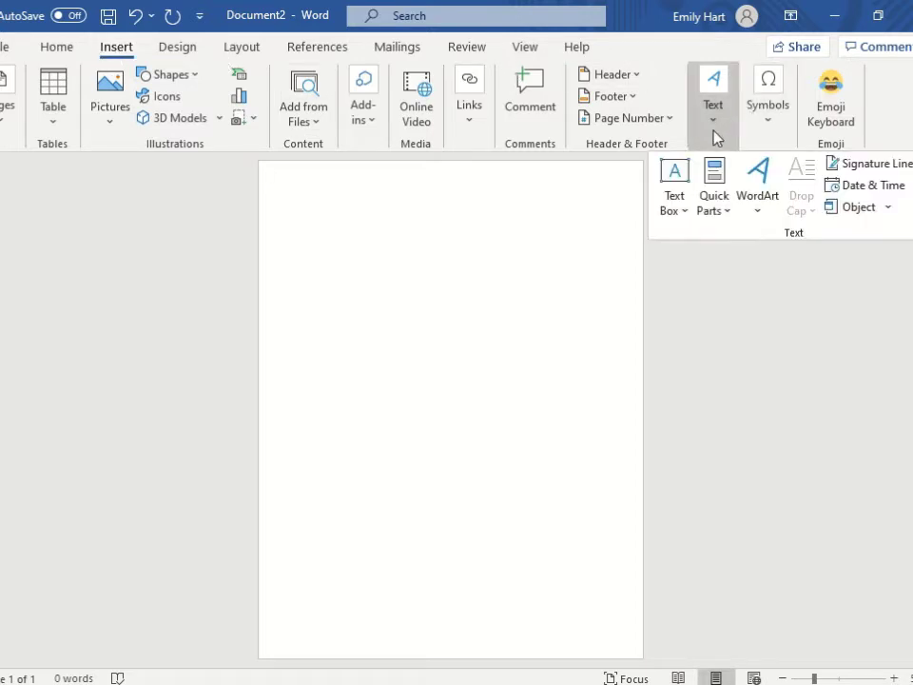
click(757, 219)
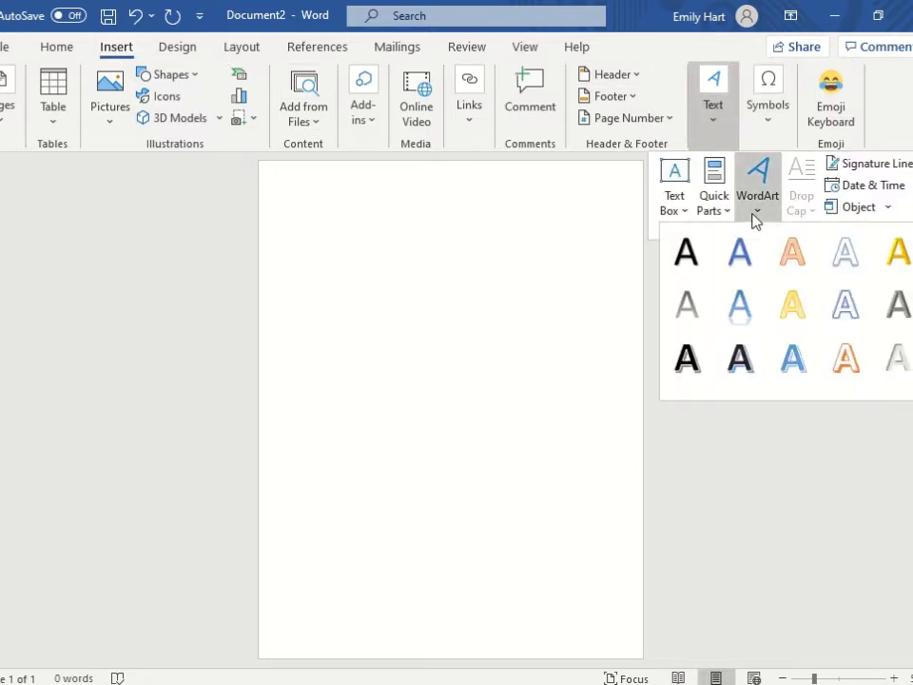
click(687, 252)
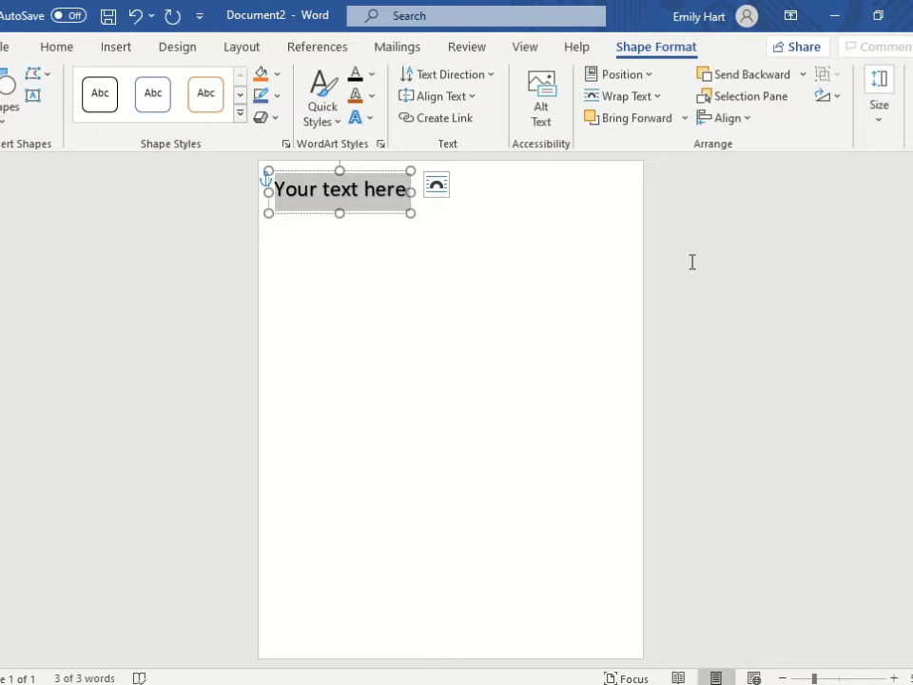
text(E)
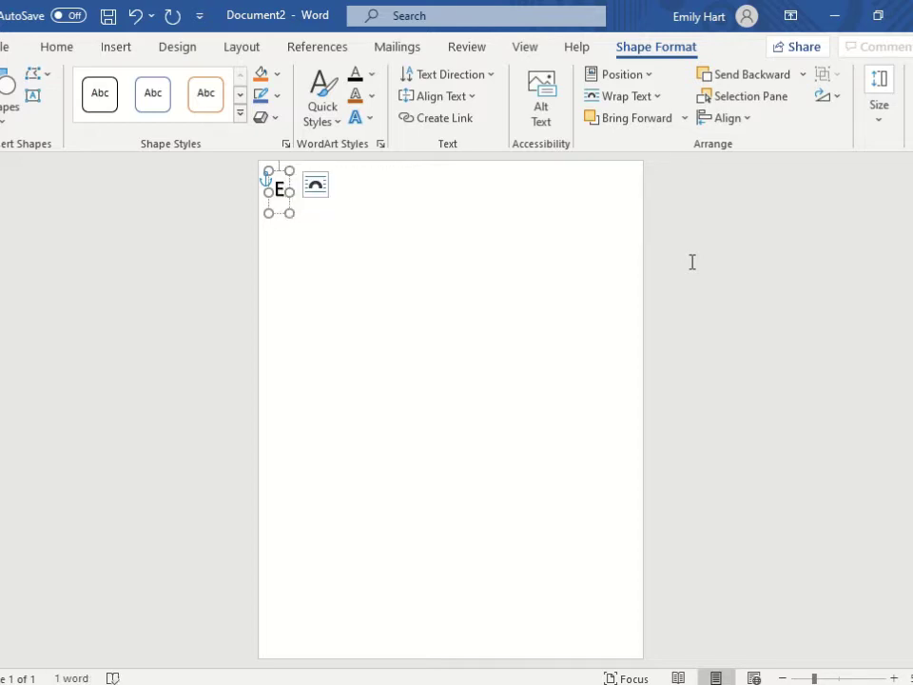
click(298, 230)
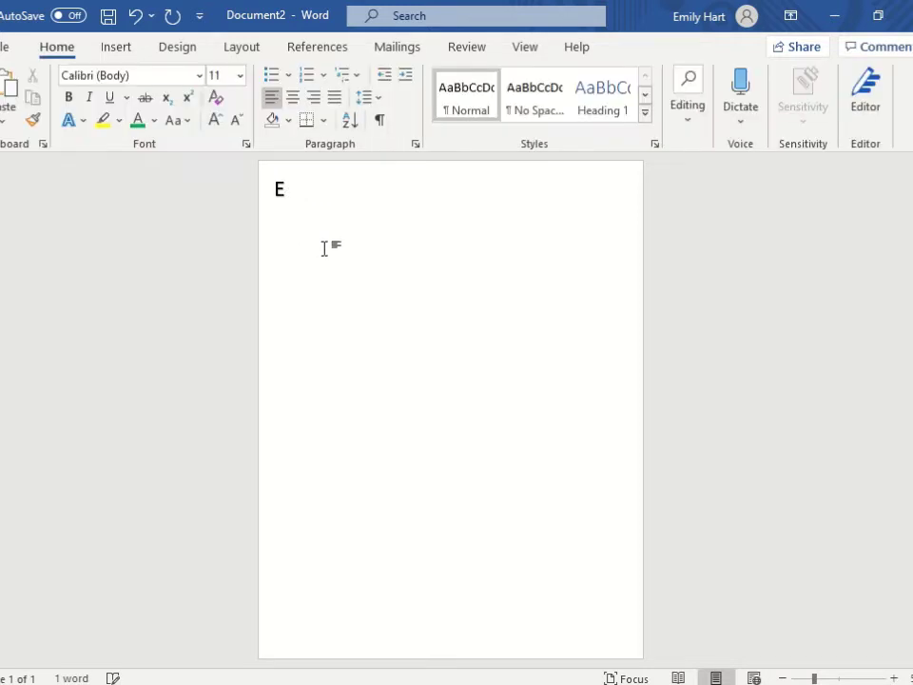
Set the font size of the WordArt letter E to 100
click(279, 192)
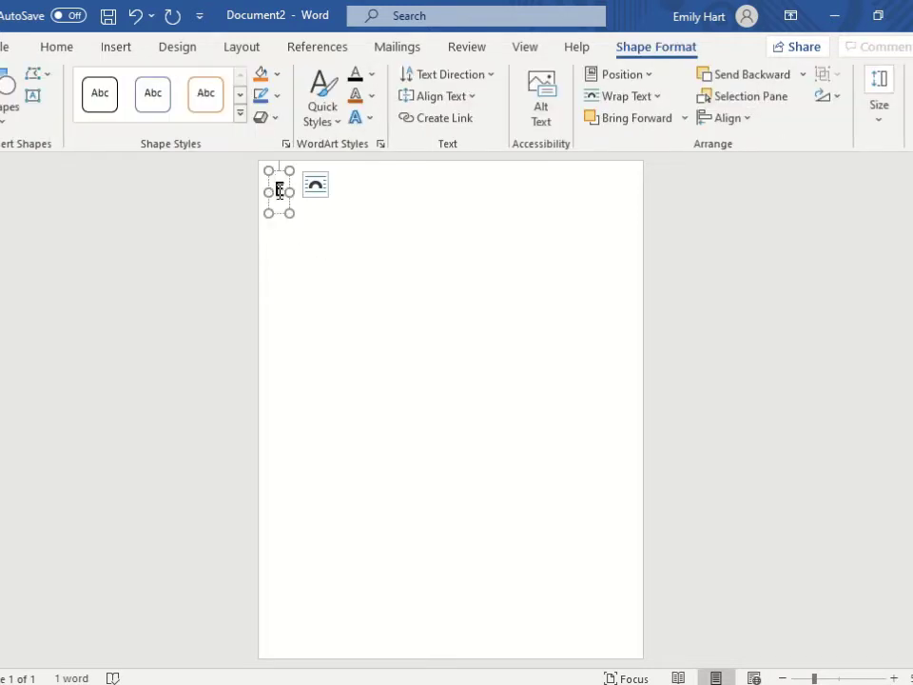
double_click(279, 191)
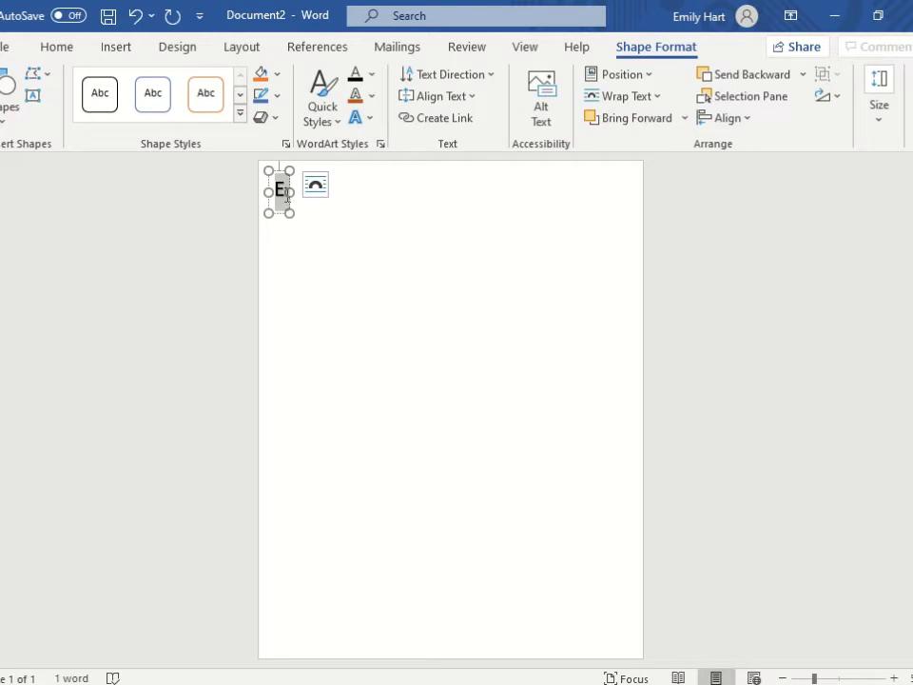
click(57, 47)
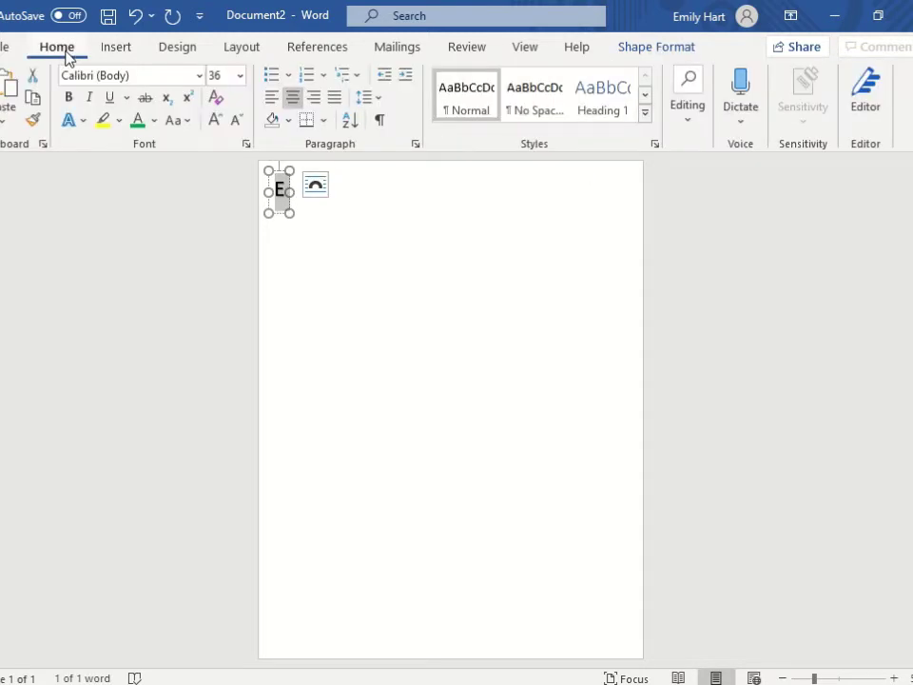
click(240, 76)
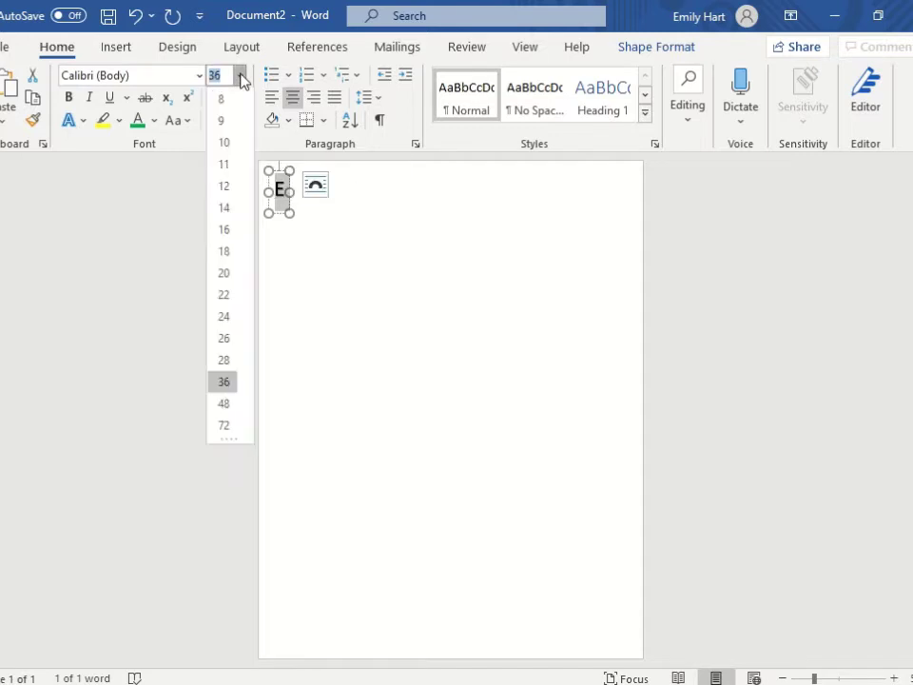
click(223, 426)
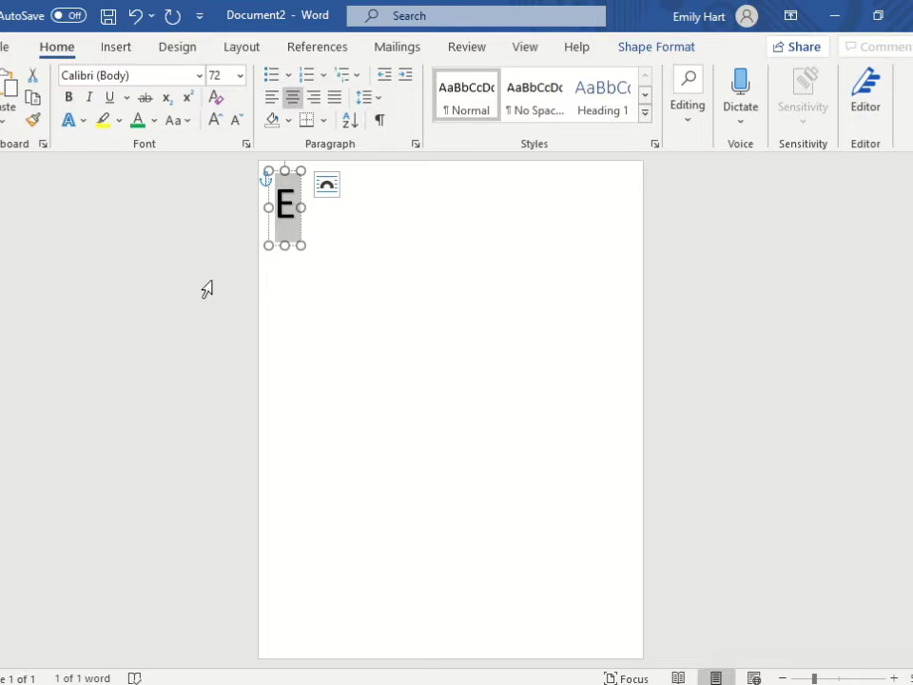
click(226, 76)
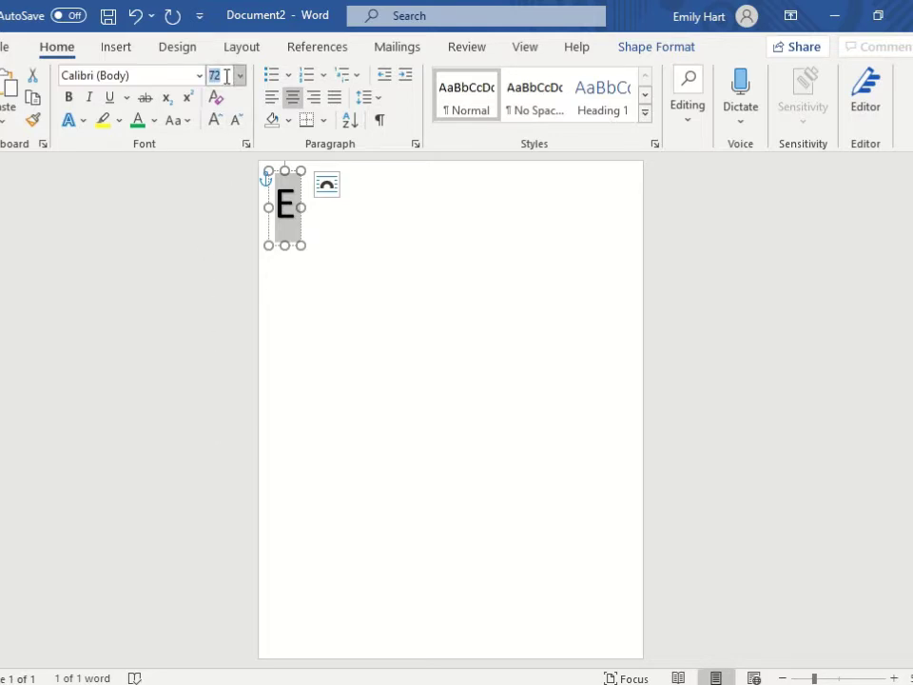
text(100)
key(Return)
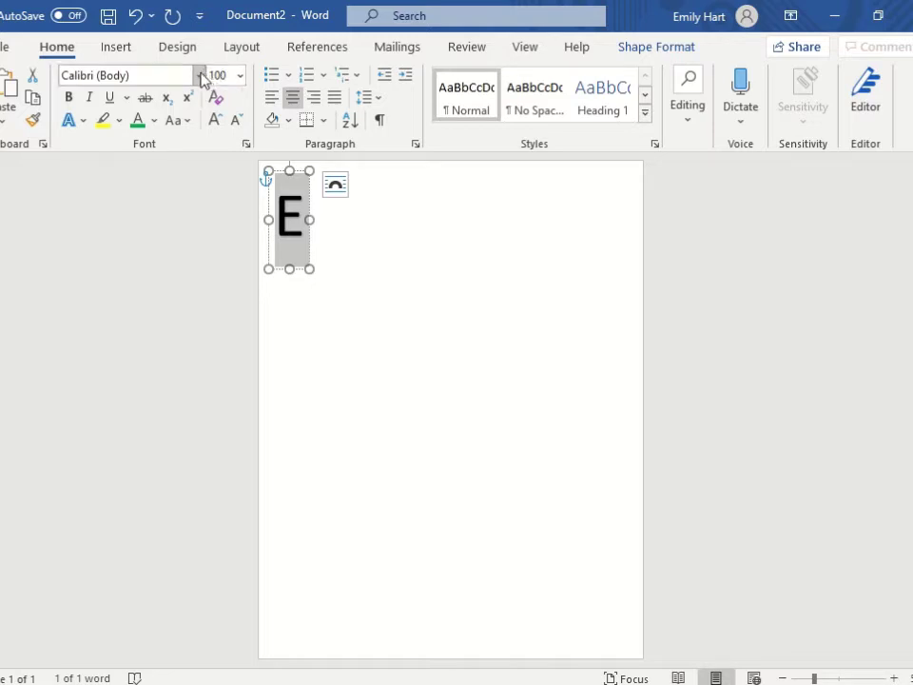
Change the WordArt letter E to the Comic Sans MS font and the standard light blue font color
click(199, 77)
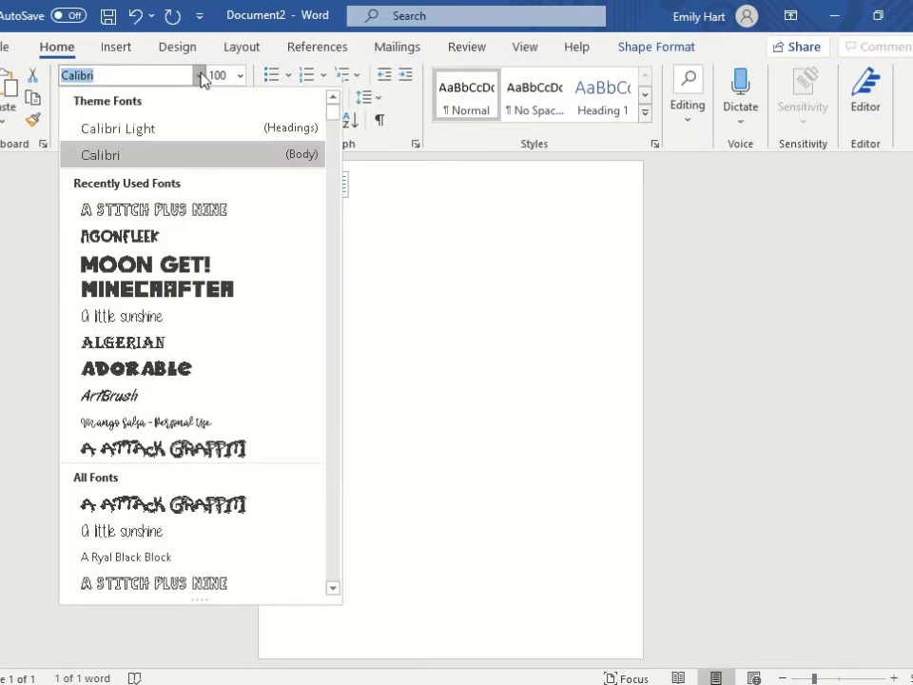
scroll(220, 369, down, 6)
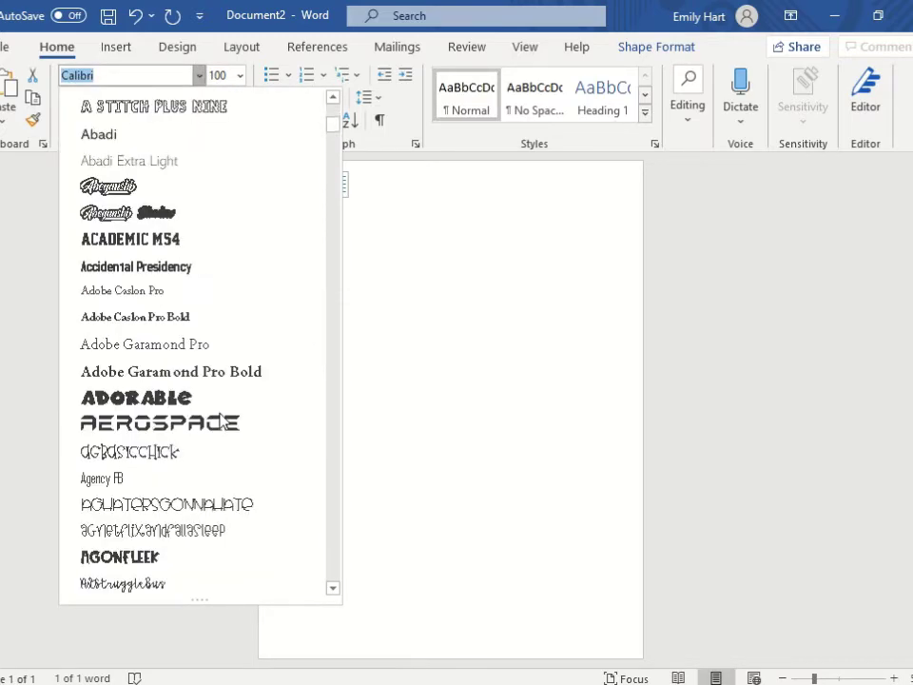
scroll(222, 421, down, 3)
scroll(221, 418, down, 4)
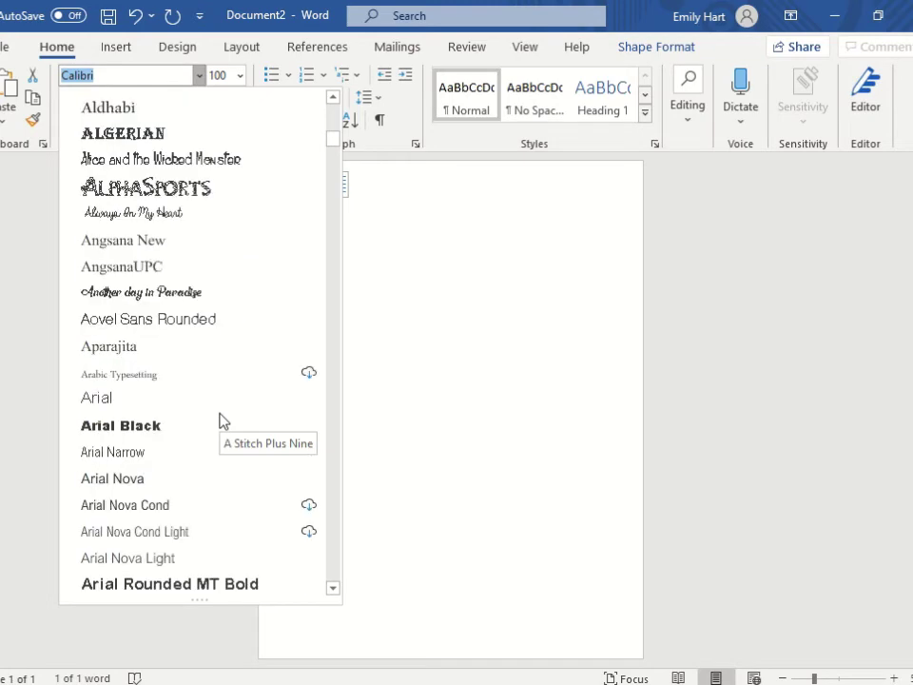
scroll(153, 428, down, 3)
scroll(153, 428, down, 6)
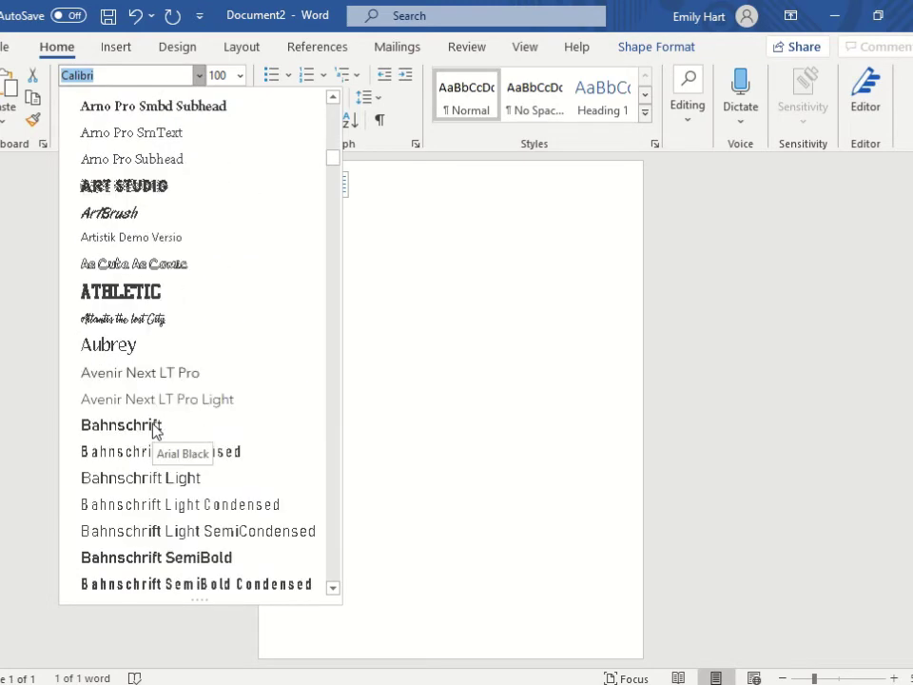
scroll(171, 442, down, 5)
scroll(172, 443, down, 9)
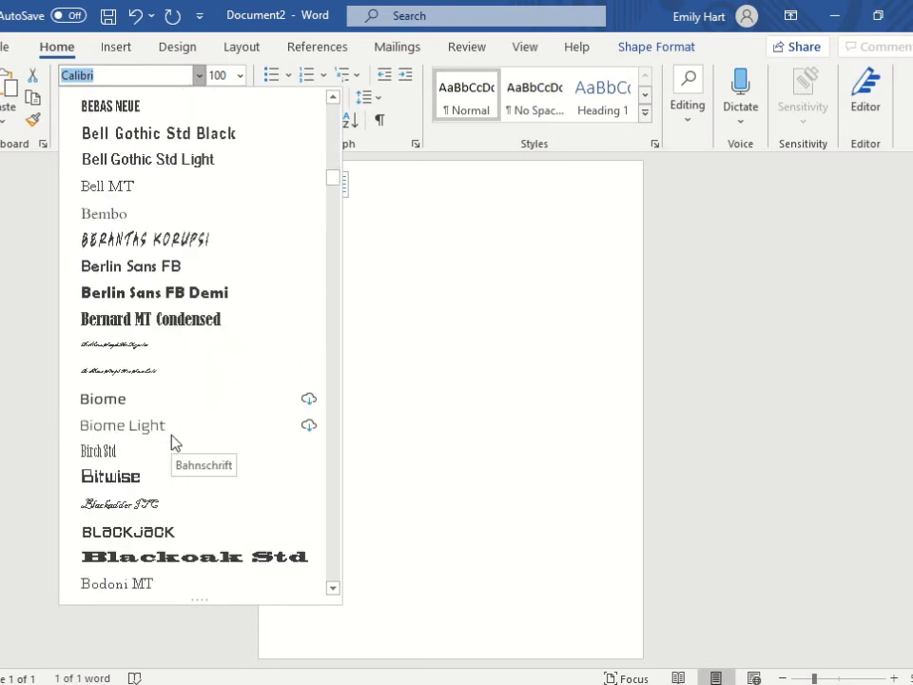
scroll(201, 494, down, 11)
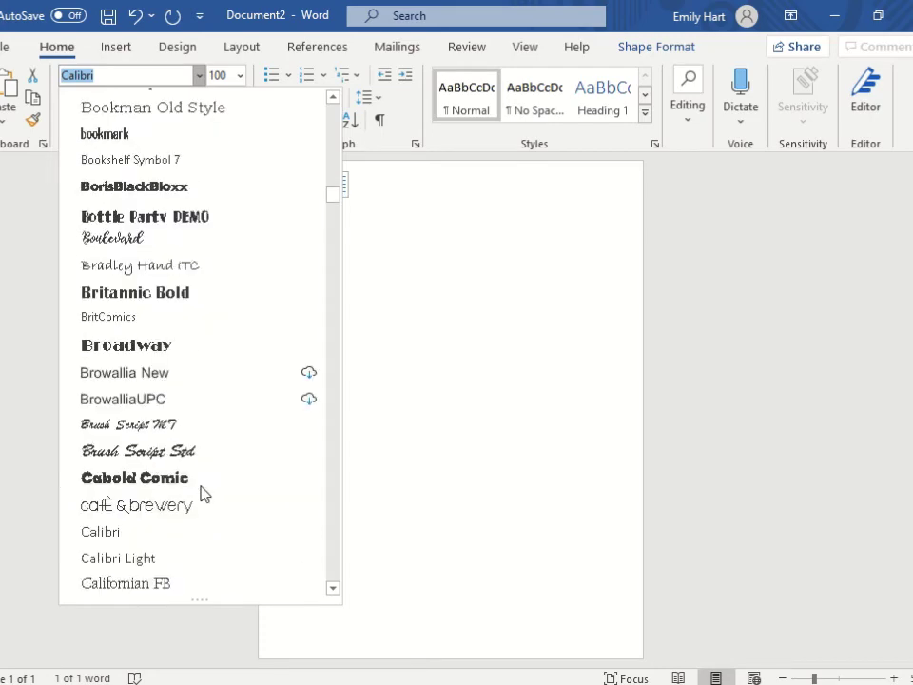
scroll(202, 494, down, 5)
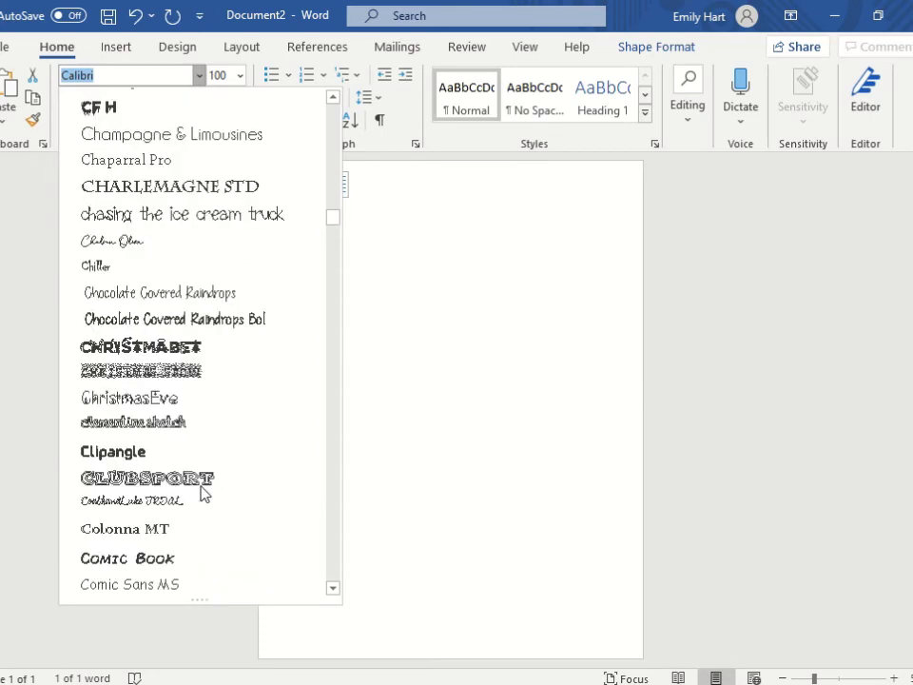
scroll(201, 494, down, 3)
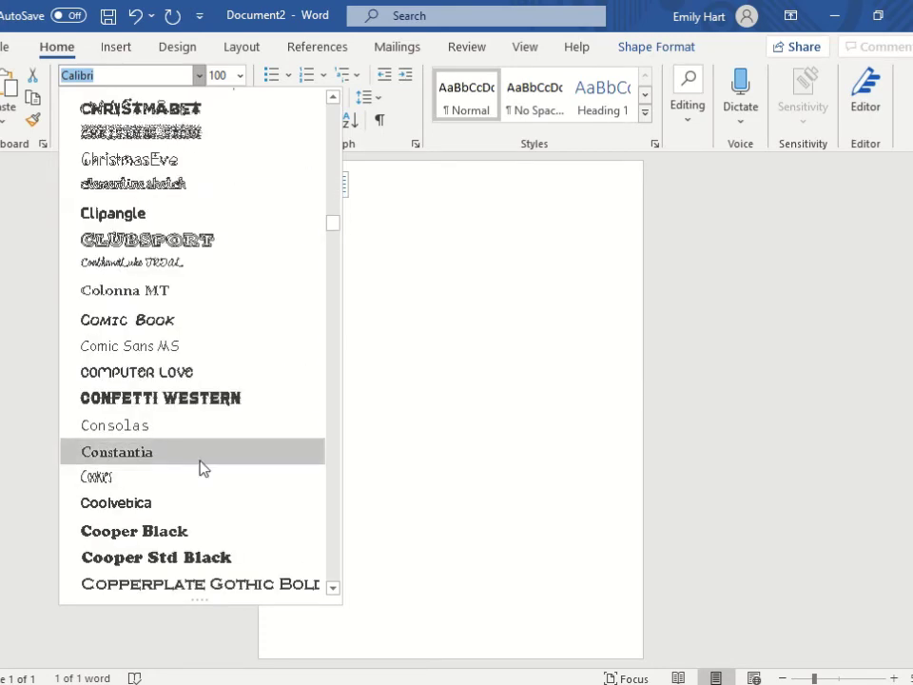
click(187, 346)
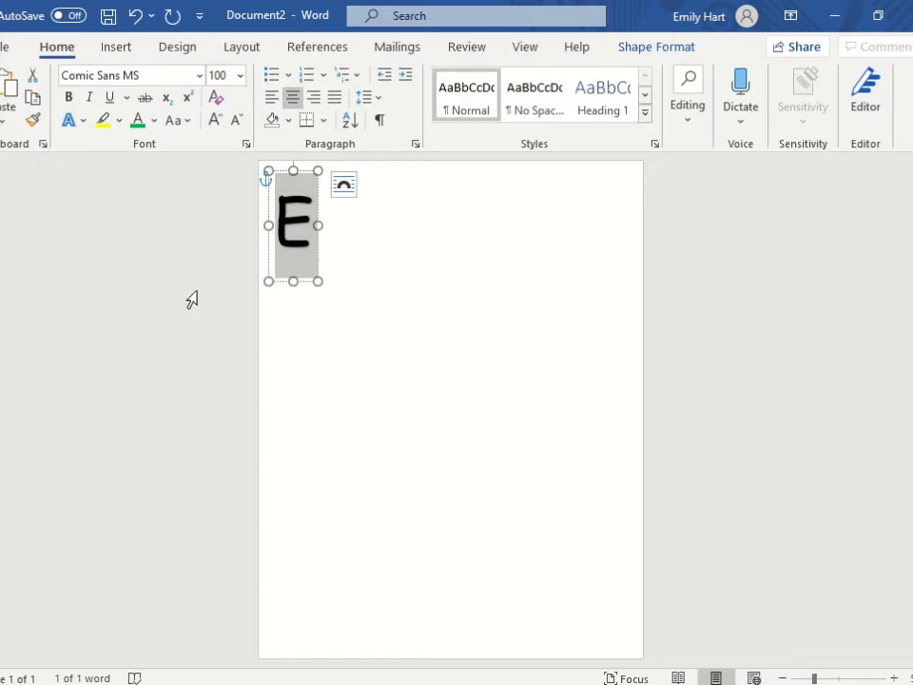
click(154, 121)
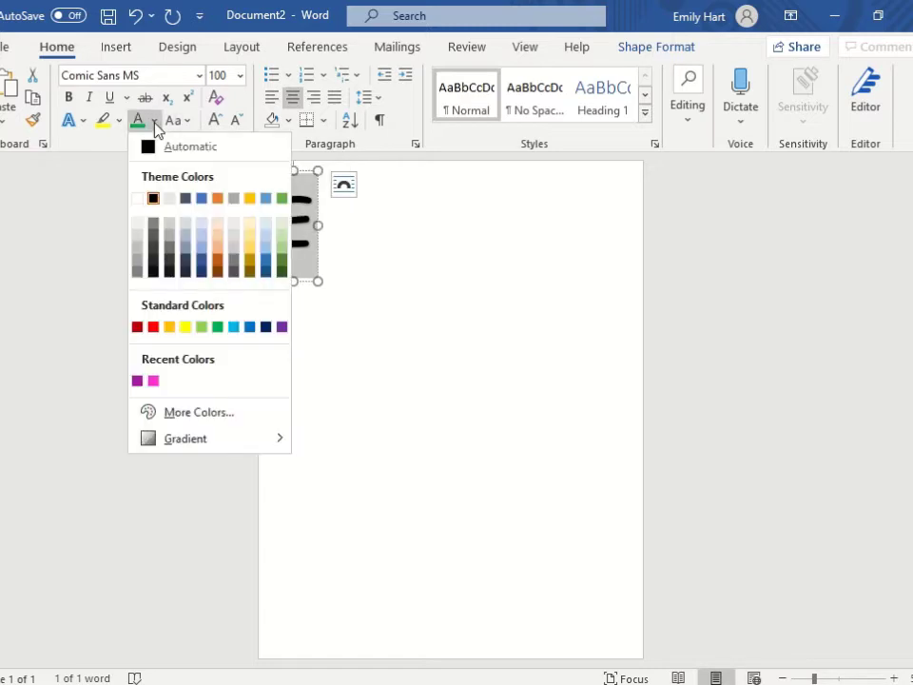
click(233, 328)
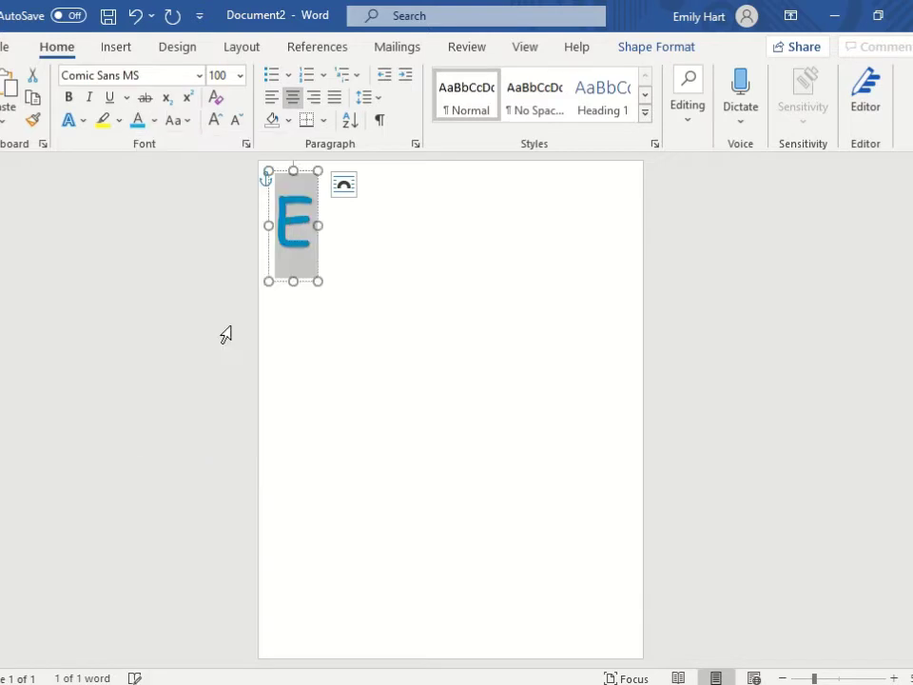
Give the WordArt letter E a pink text outline using the recently used pink color
click(82, 121)
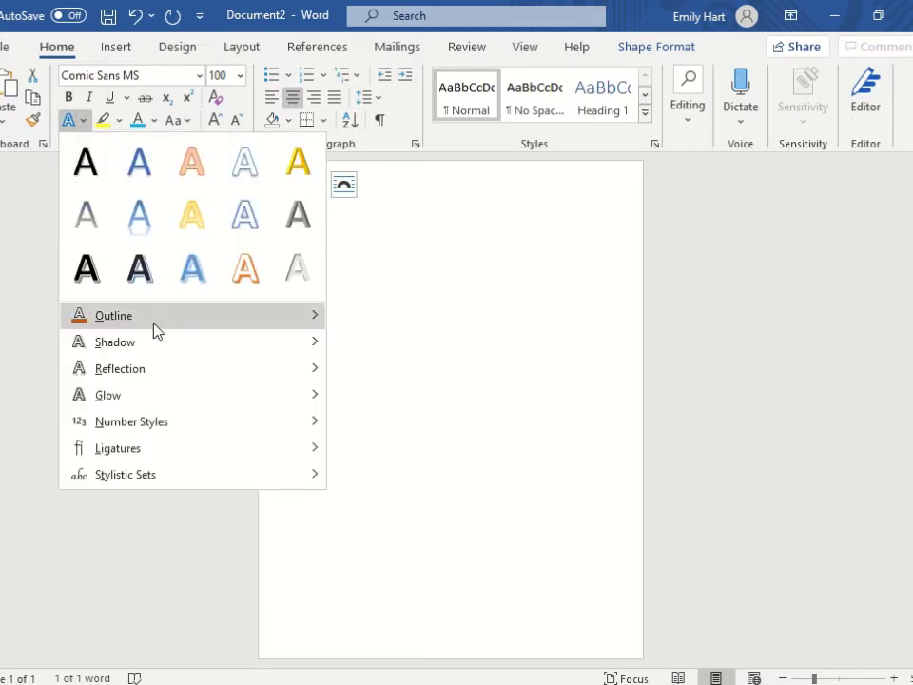
mouse_move(155, 330)
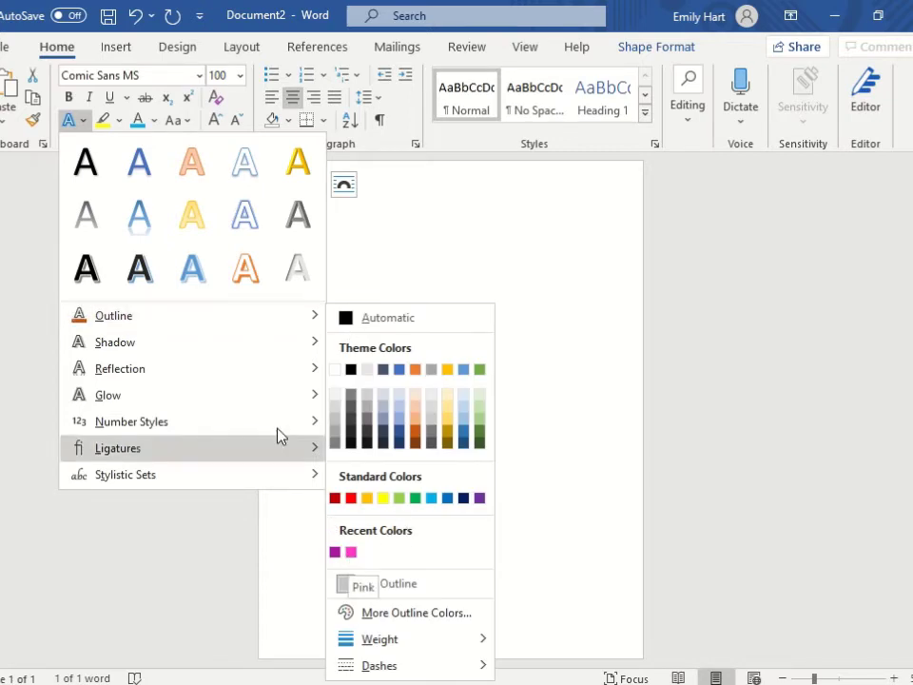
mouse_move(244, 351)
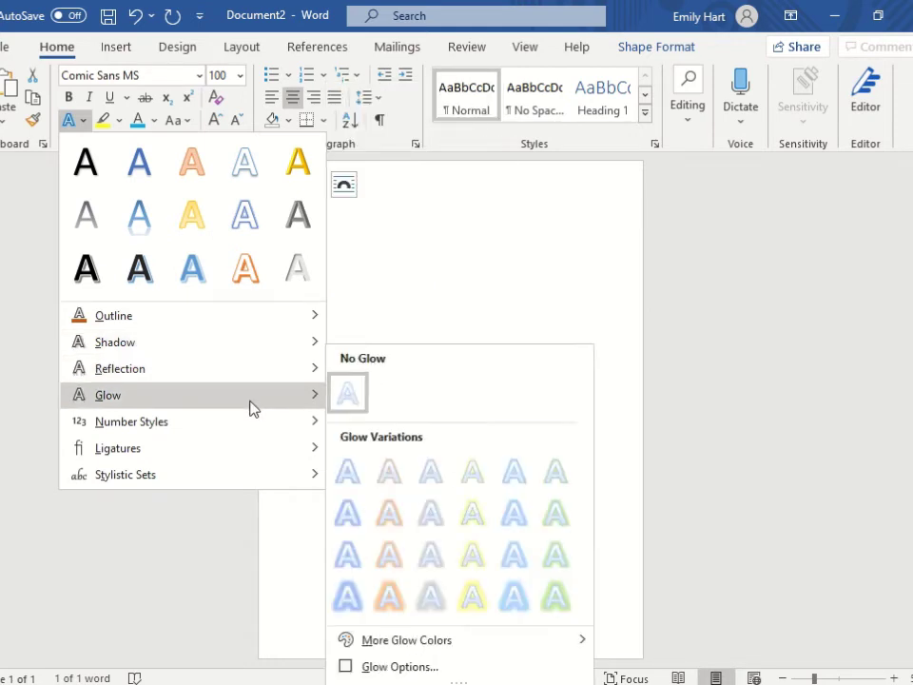
mouse_move(261, 324)
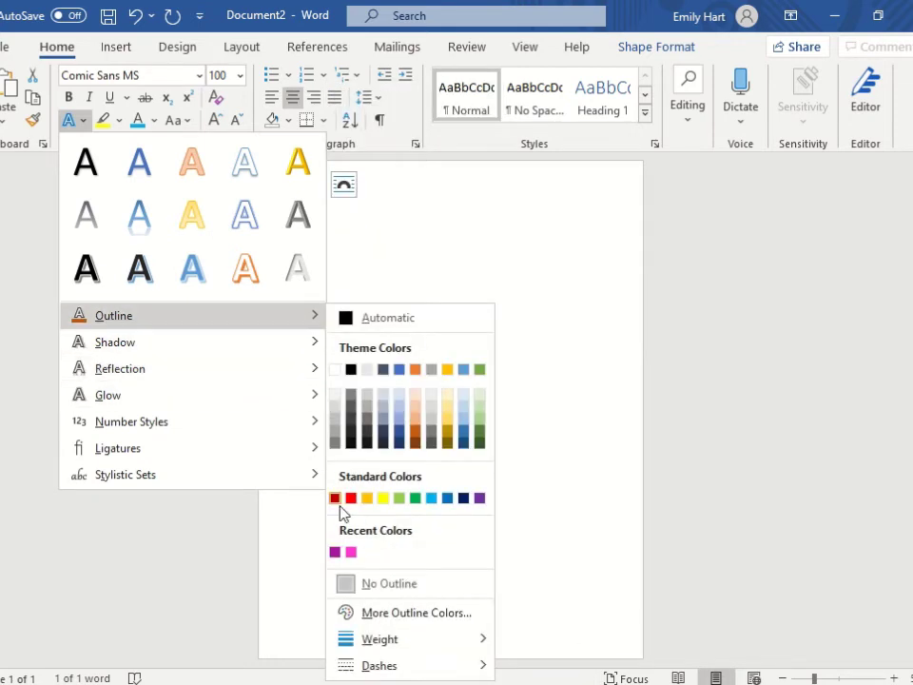
click(351, 551)
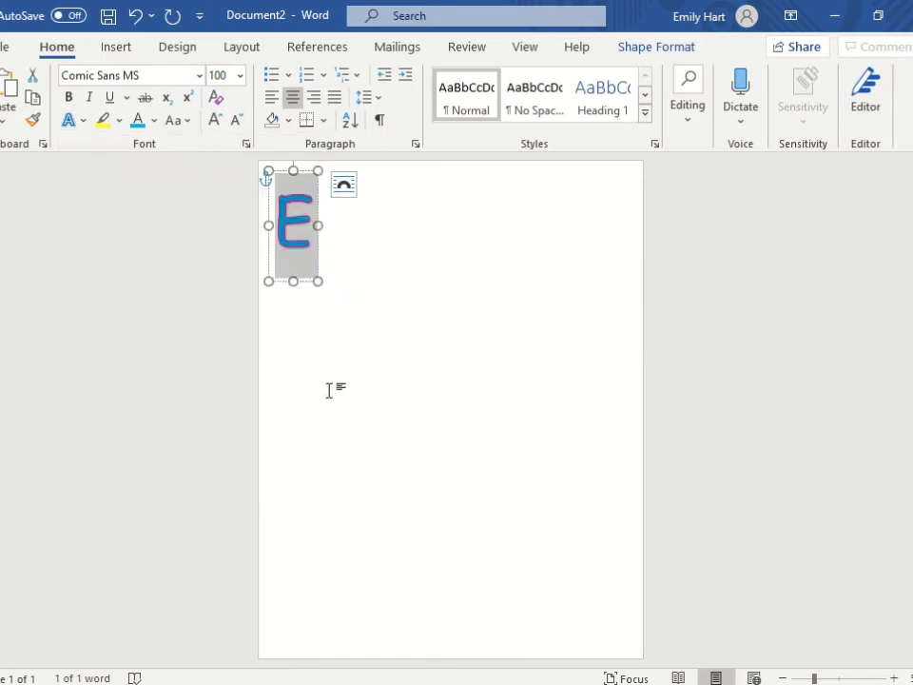
click(342, 257)
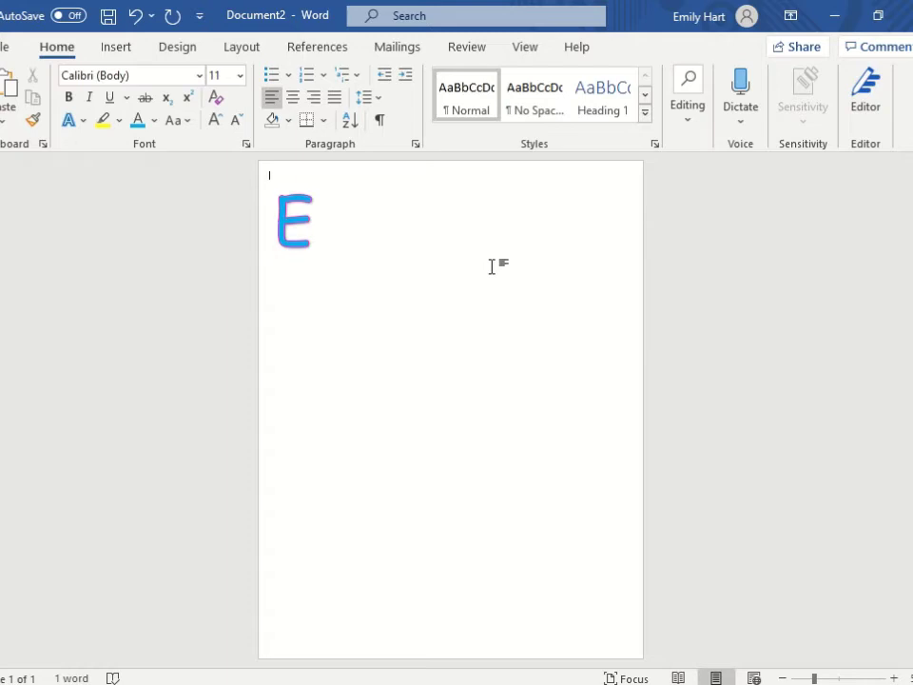
Insert a second WordArt object in the first, solid black style and position it directly beside the letter E
click(118, 54)
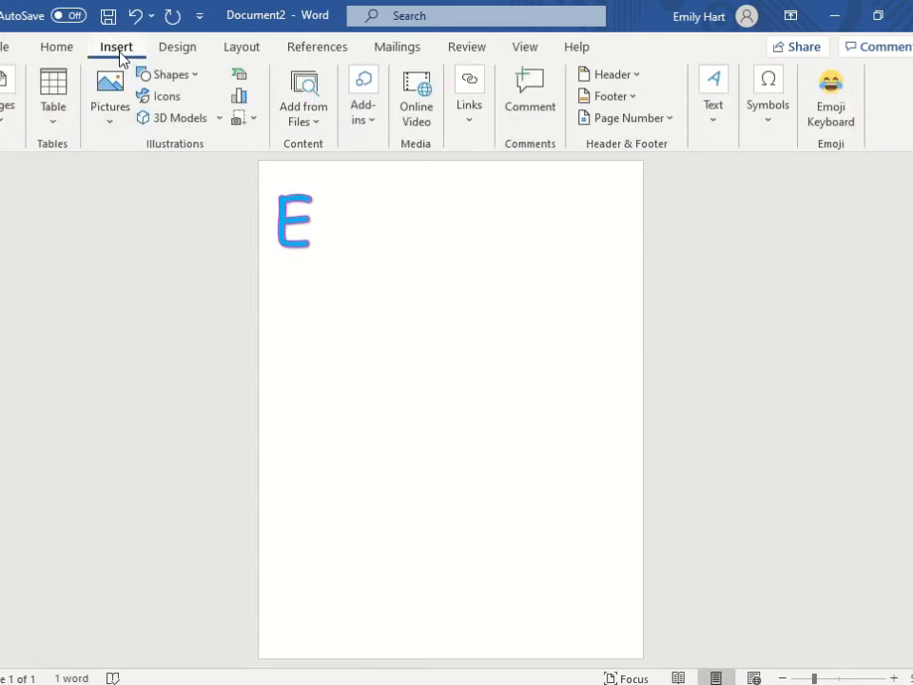
click(711, 121)
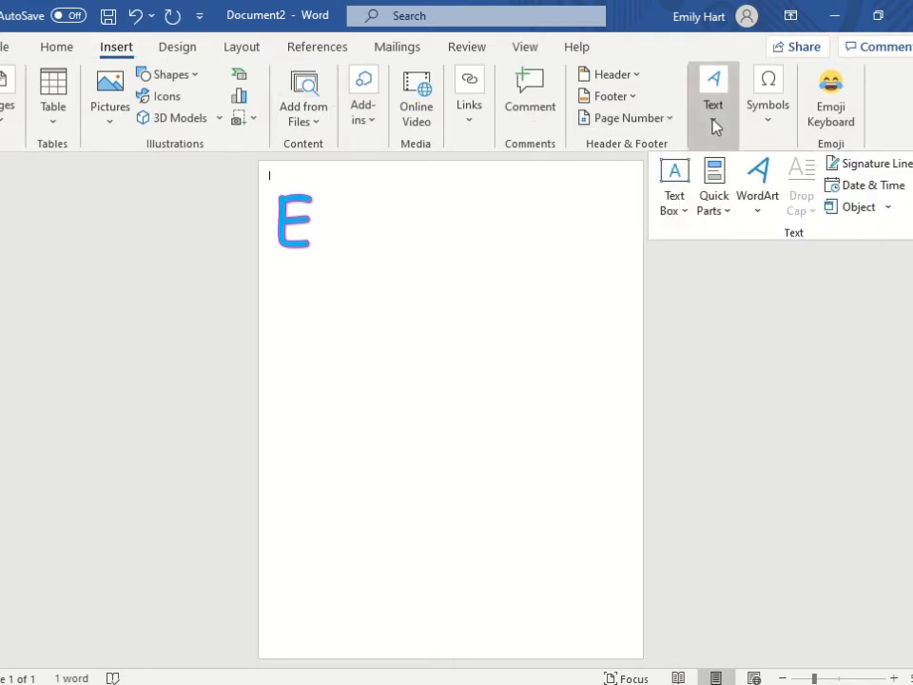
click(755, 213)
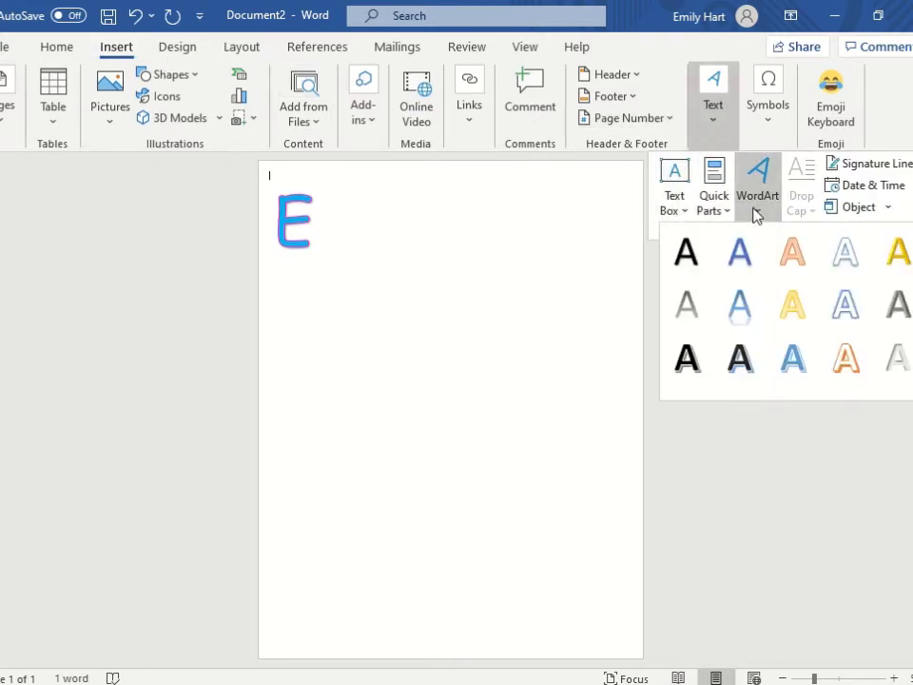
click(686, 252)
drag(392, 180, 432, 215)
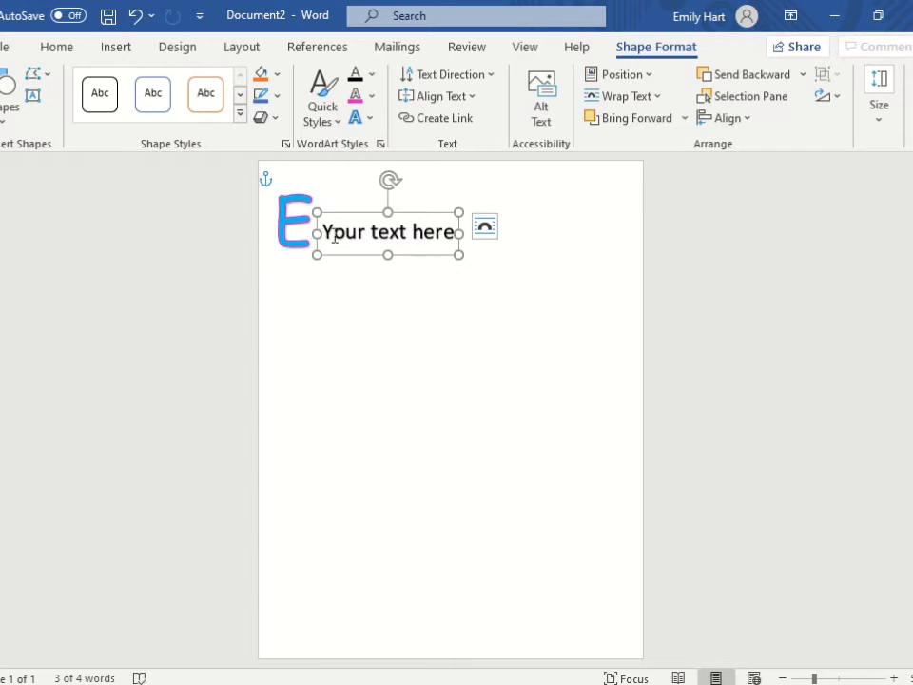
Replace the placeholder text of the new WordArt with "xcellent"
drag(320, 231, 479, 239)
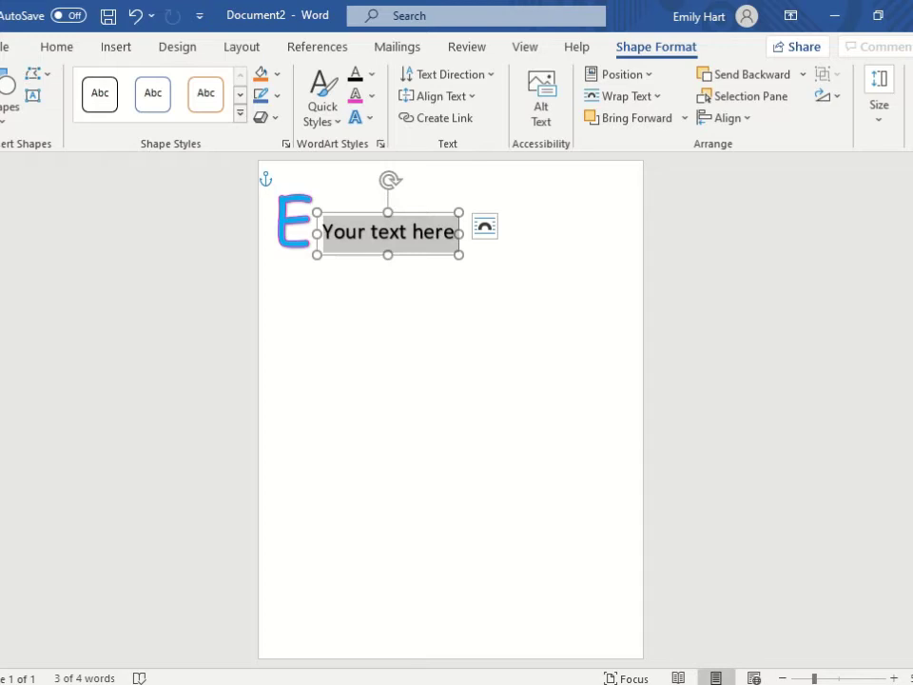
text(xcel)
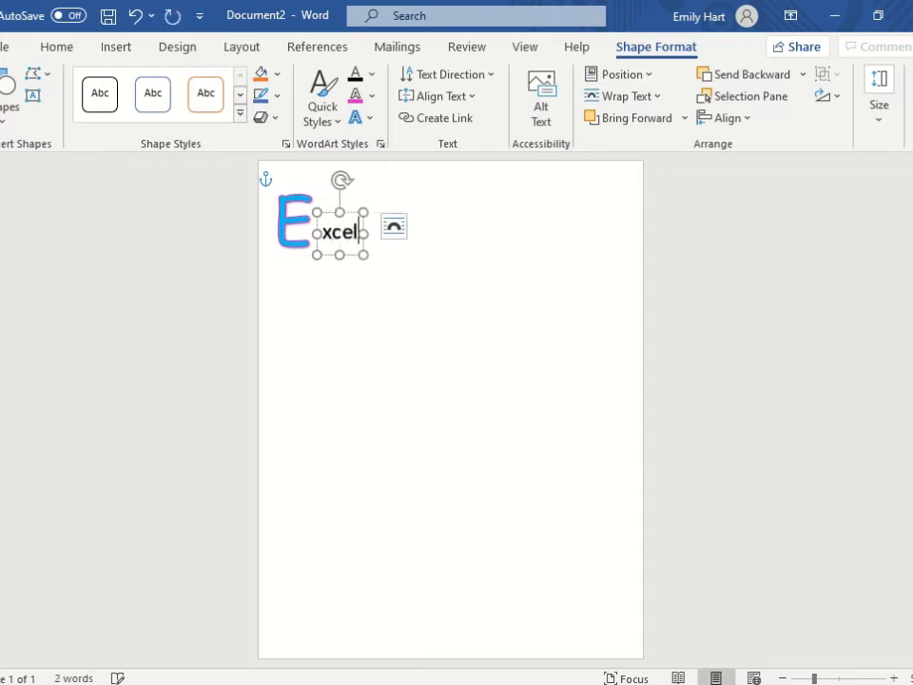
text(lent)
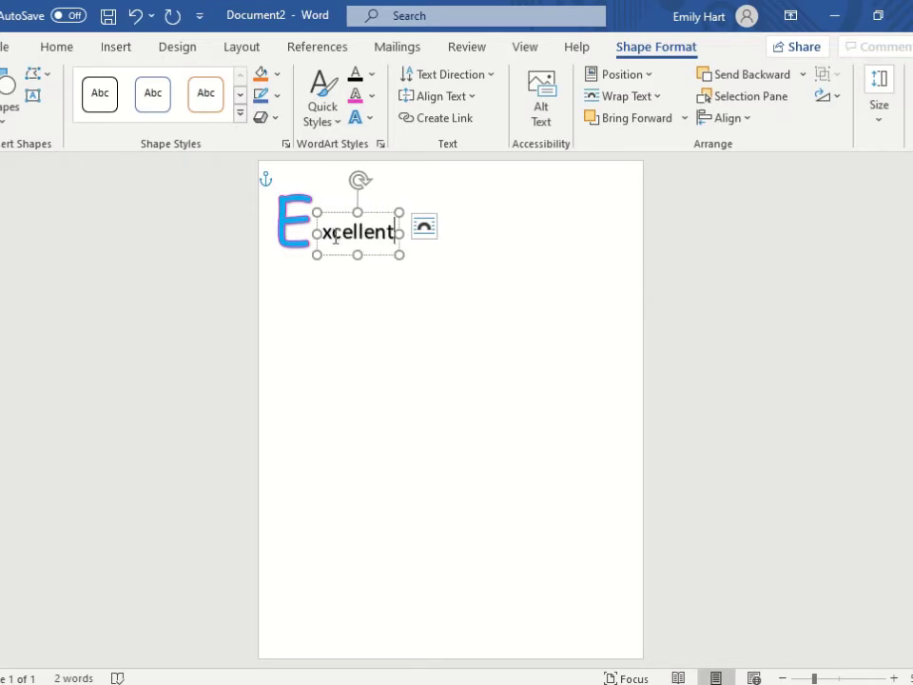
Set the font size of the WordArt "xcellent" to 72 and move it up in line with the letter E
drag(321, 231, 403, 237)
click(63, 54)
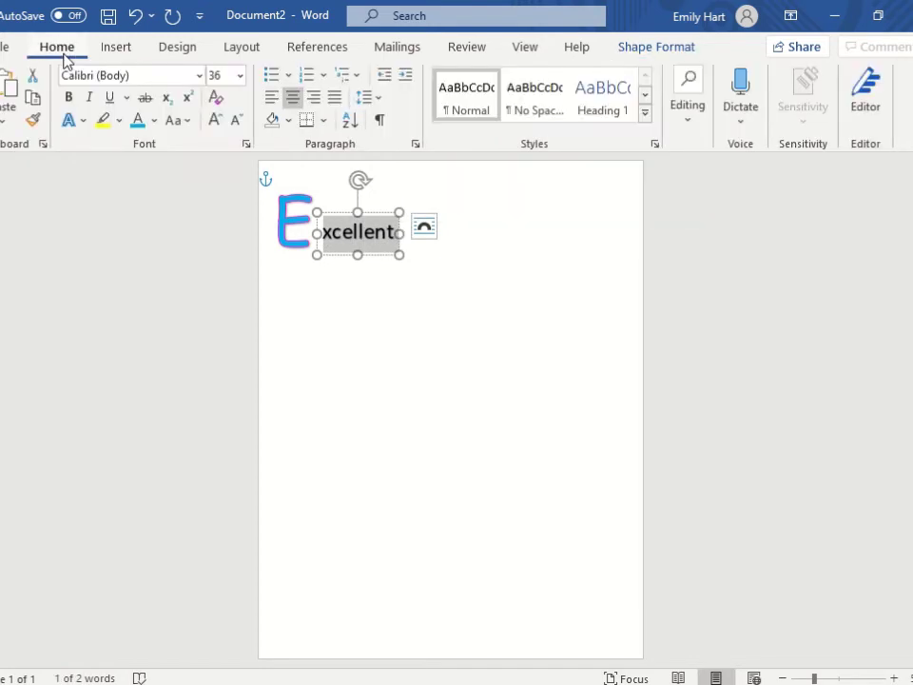
click(240, 76)
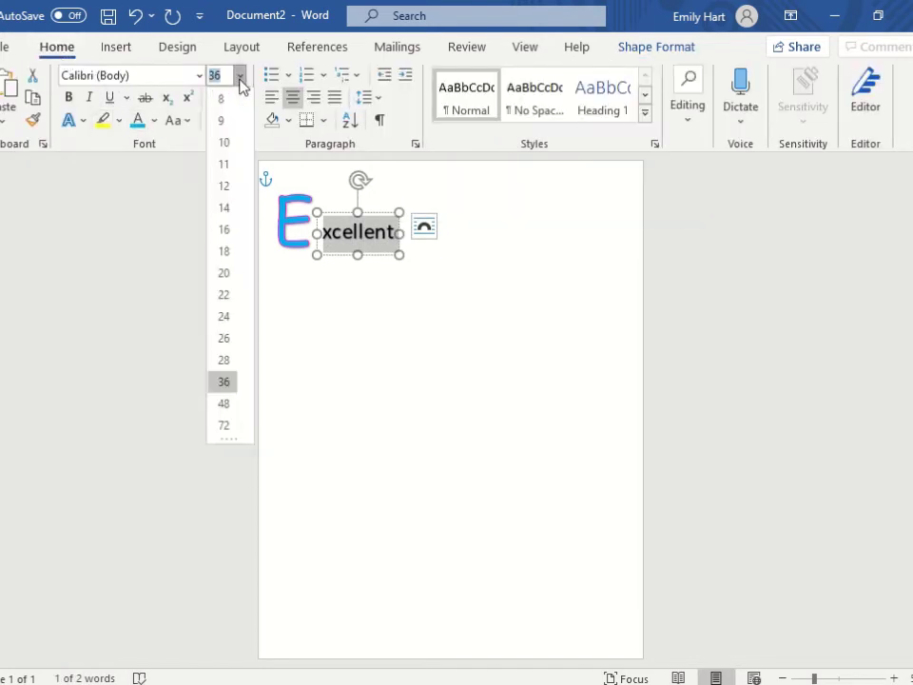
click(228, 425)
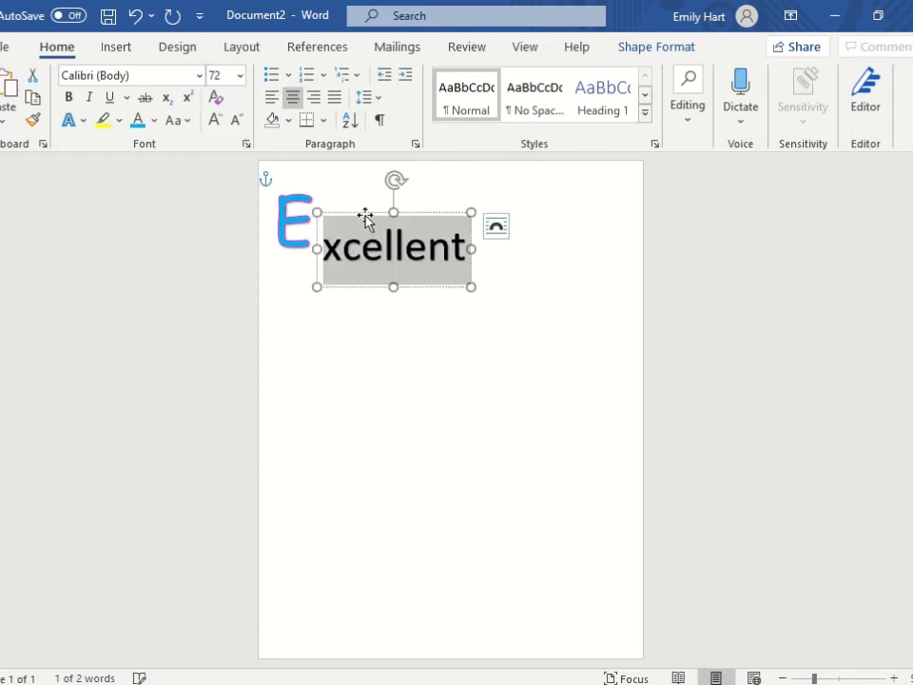
click(363, 212)
mouse_move(371, 193)
mouse_down()
mouse_move(386, 210)
mouse_move(387, 194)
mouse_move(373, 187)
mouse_move(365, 196)
mouse_up()
Change the WordArt "xcellent" to the standard green font color and the A little sunshine font
double_click(338, 221)
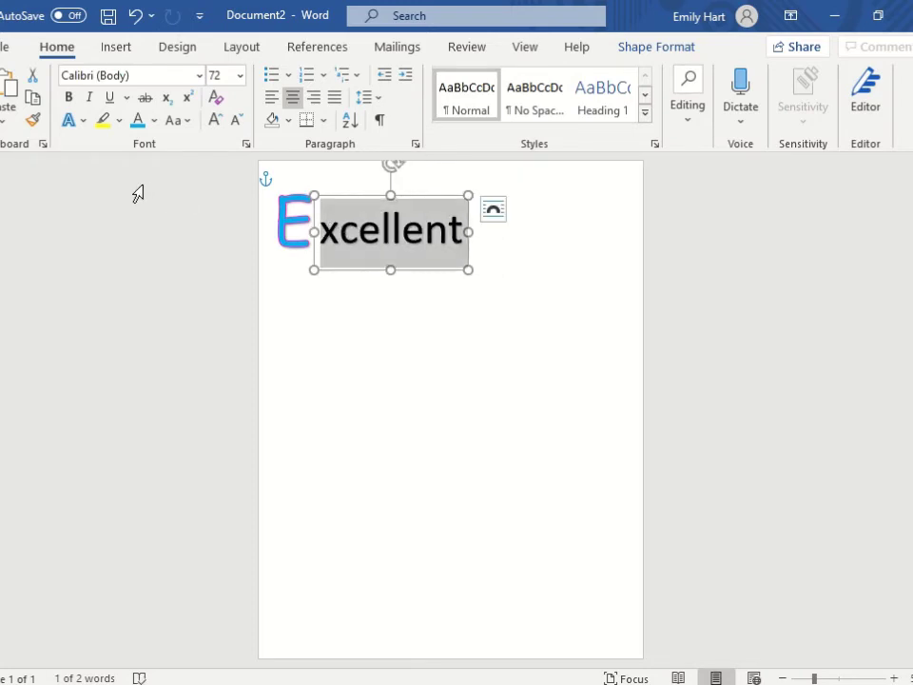
click(155, 122)
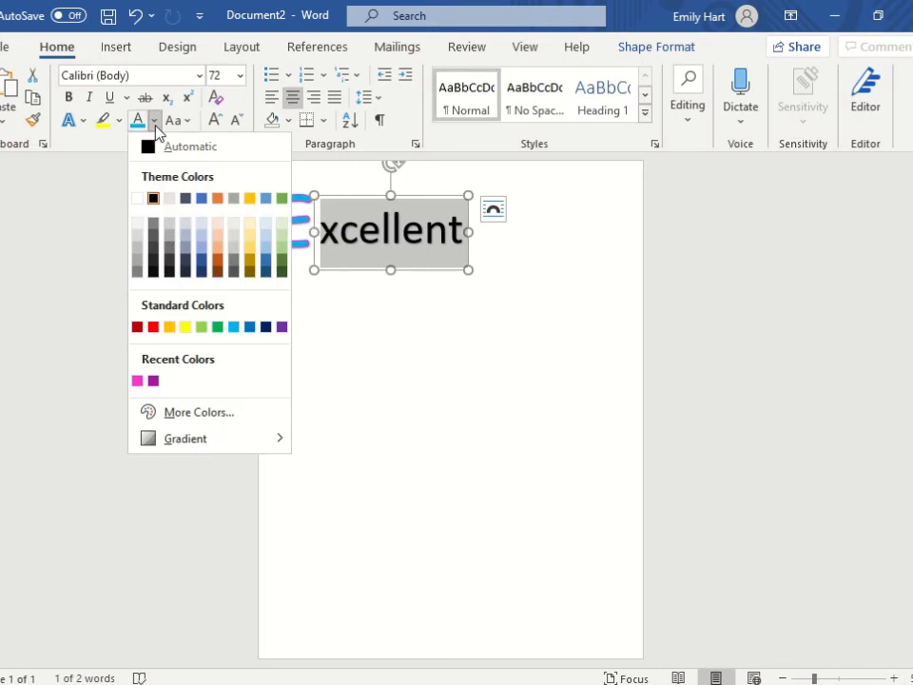
click(218, 328)
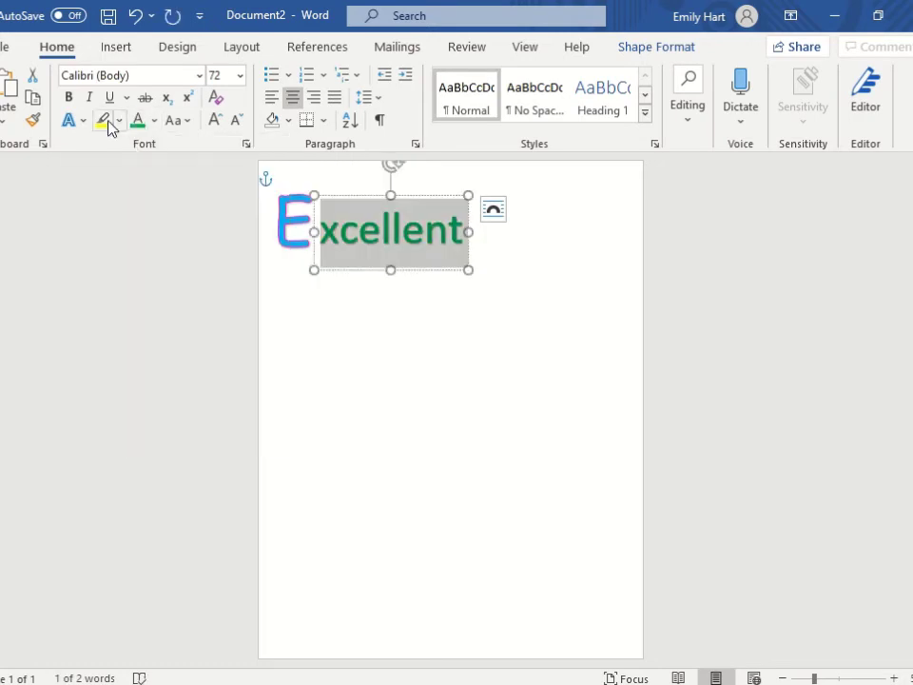
click(199, 75)
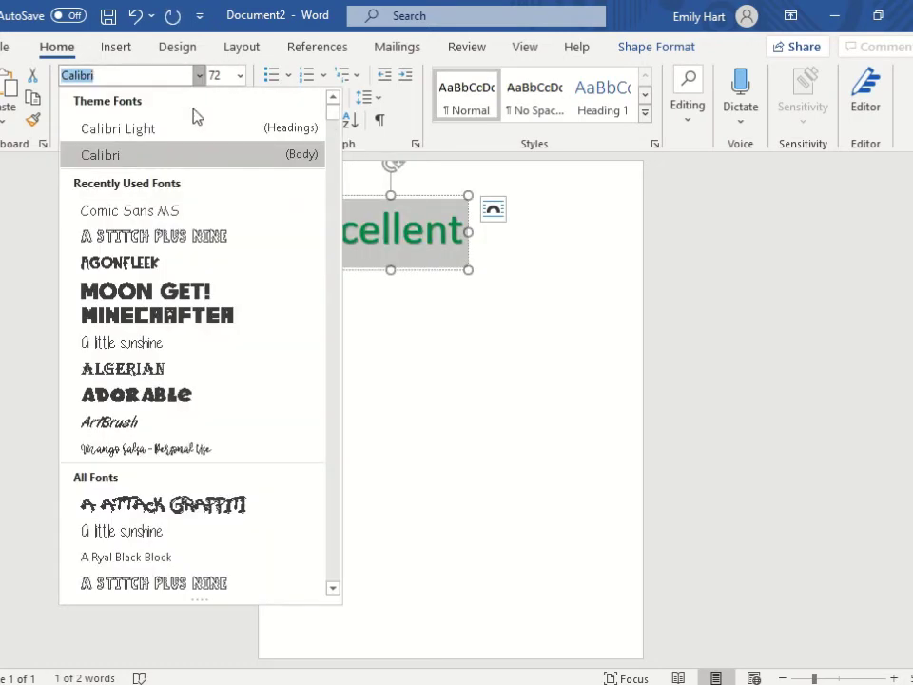
click(213, 540)
Apply the orange glow from the second row of glow variations to the WordArt "xcellent"
click(85, 121)
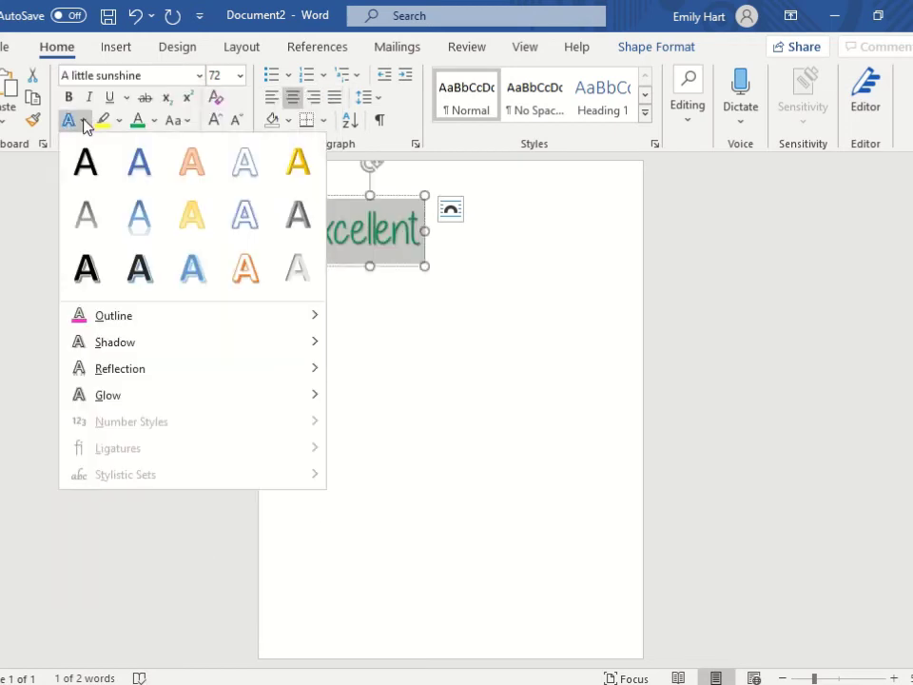
mouse_move(146, 393)
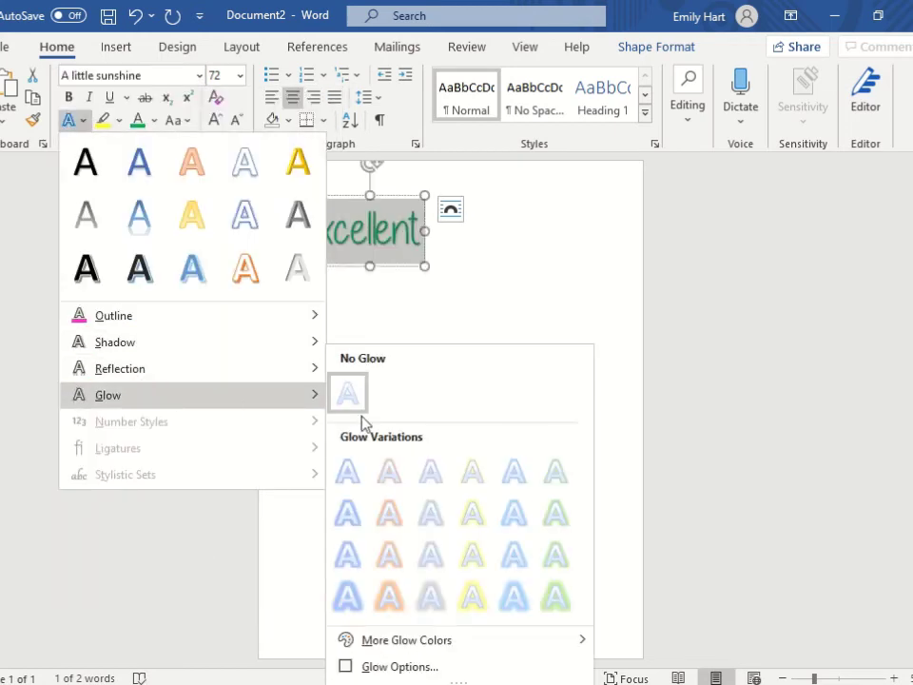
click(389, 513)
click(391, 359)
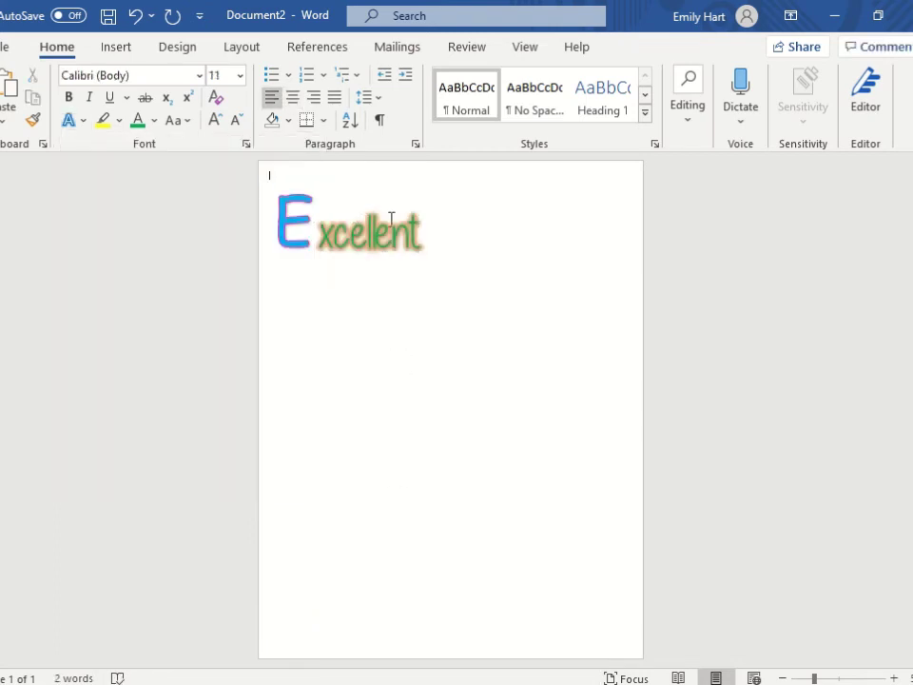
click(391, 219)
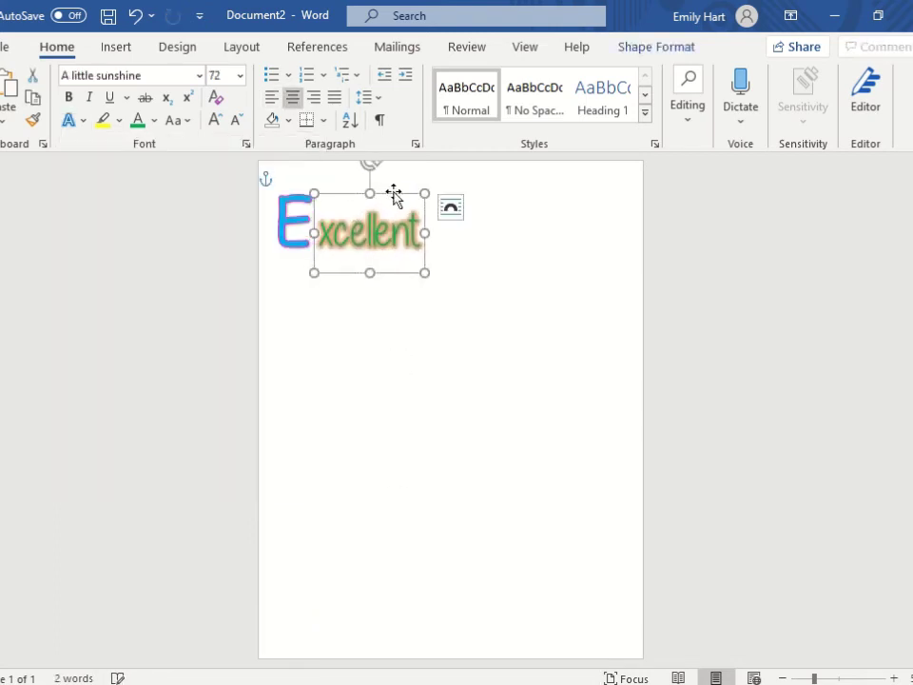
click(544, 229)
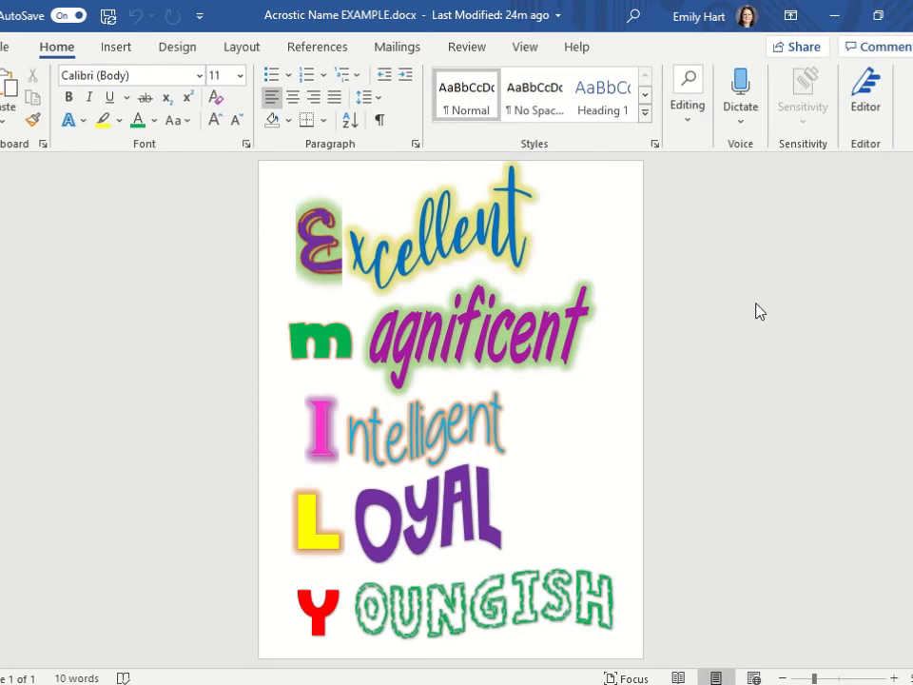
Examine the Transform text effects available for the WordArt "xcellent" in Acrostic Name EXAMPLE.docx
click(785, 678)
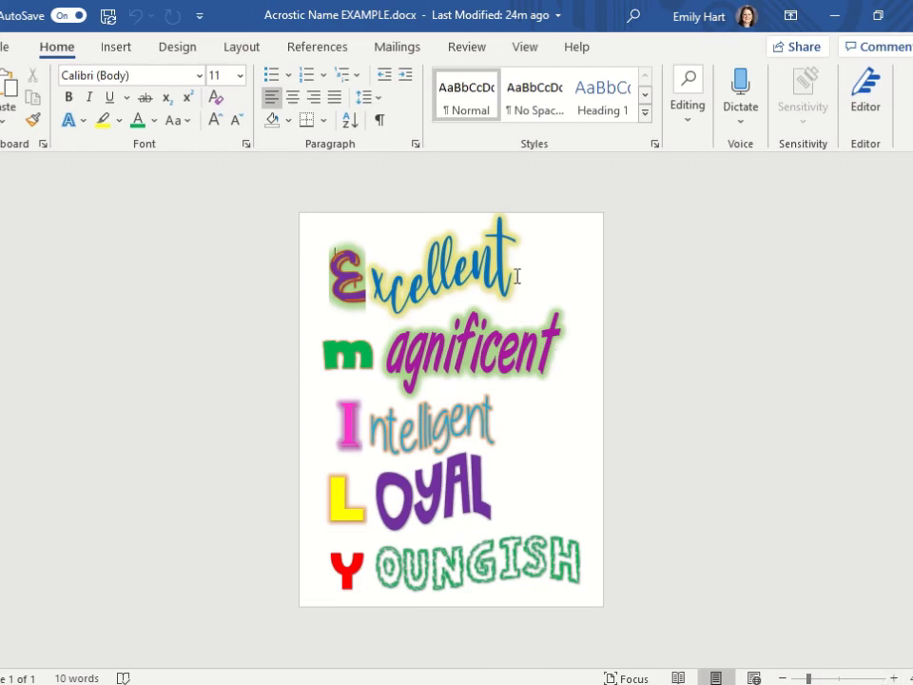
click(435, 285)
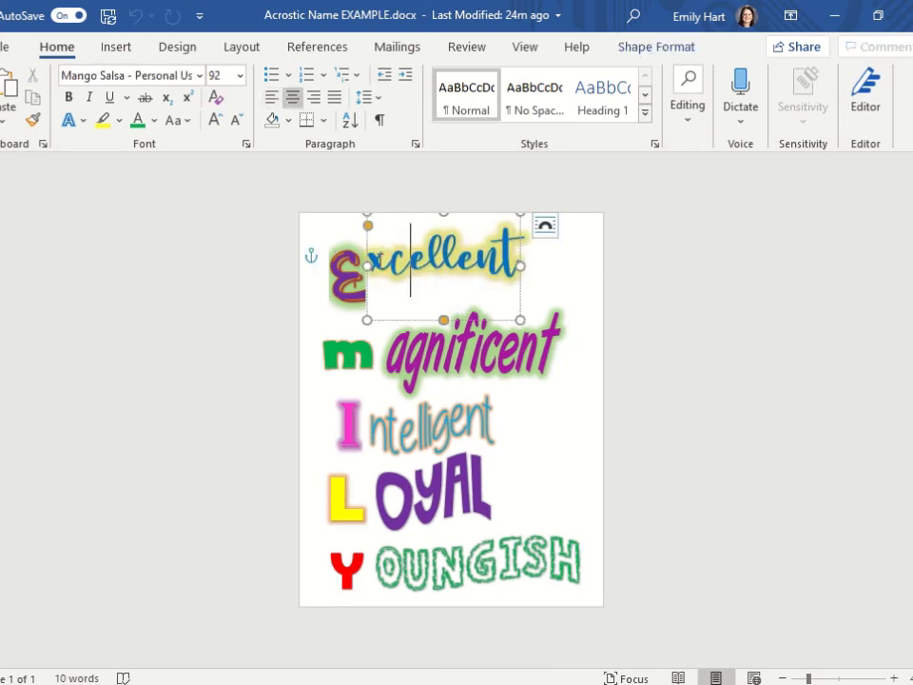
drag(410, 271, 515, 272)
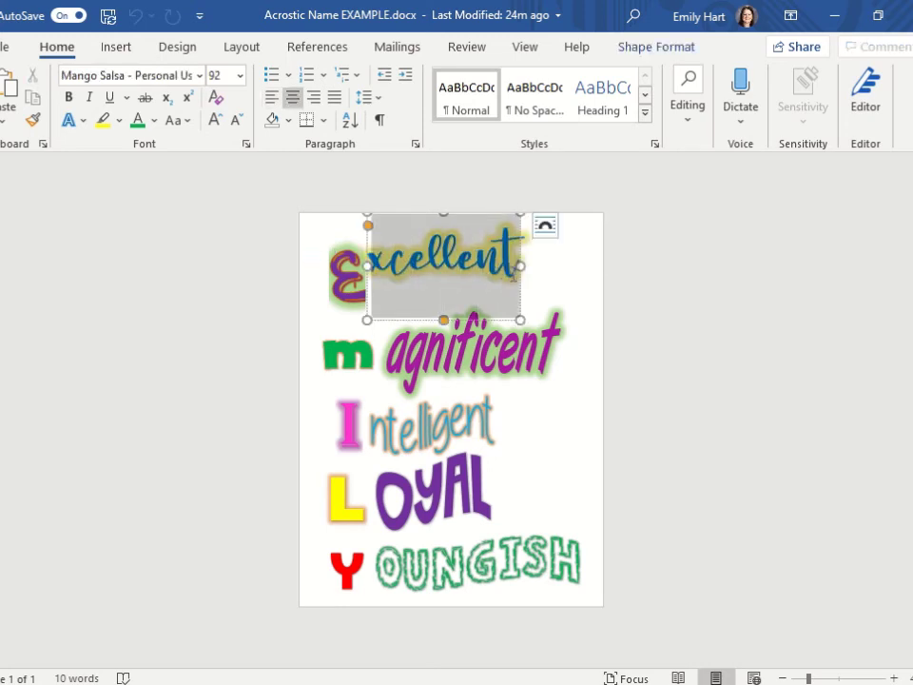
click(521, 300)
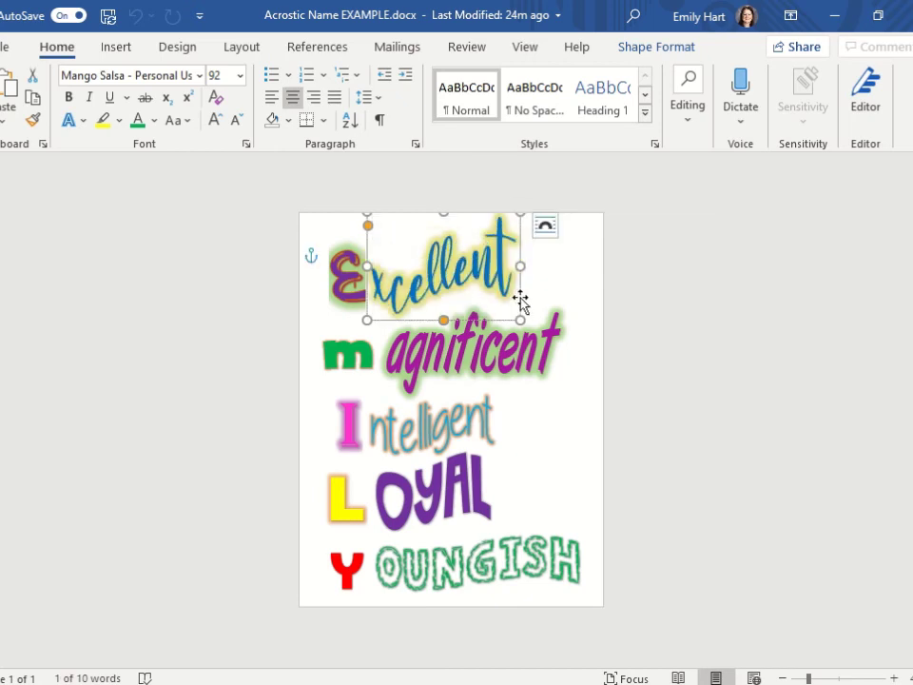
click(666, 49)
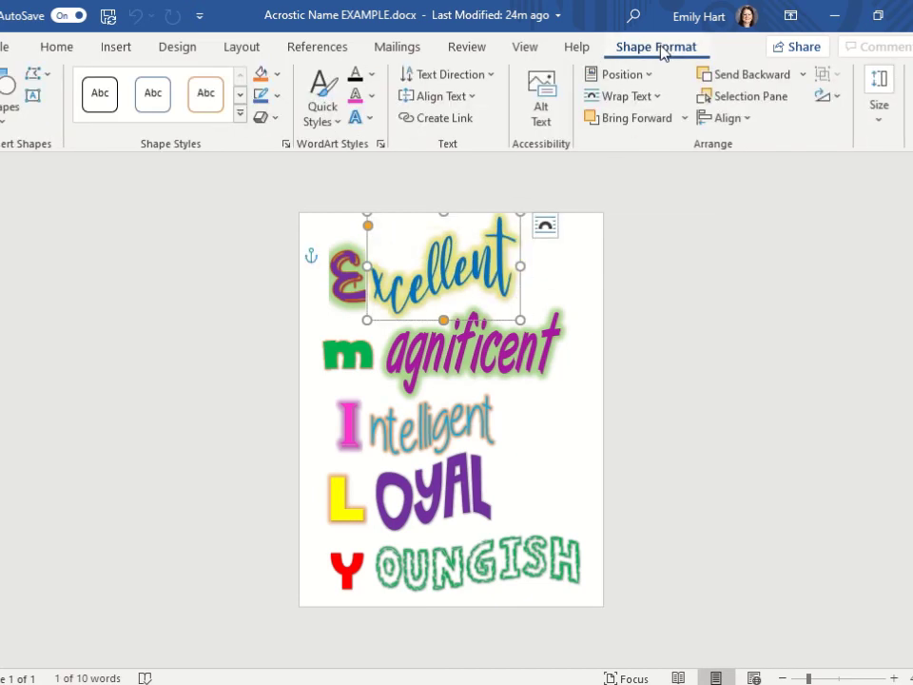
click(363, 119)
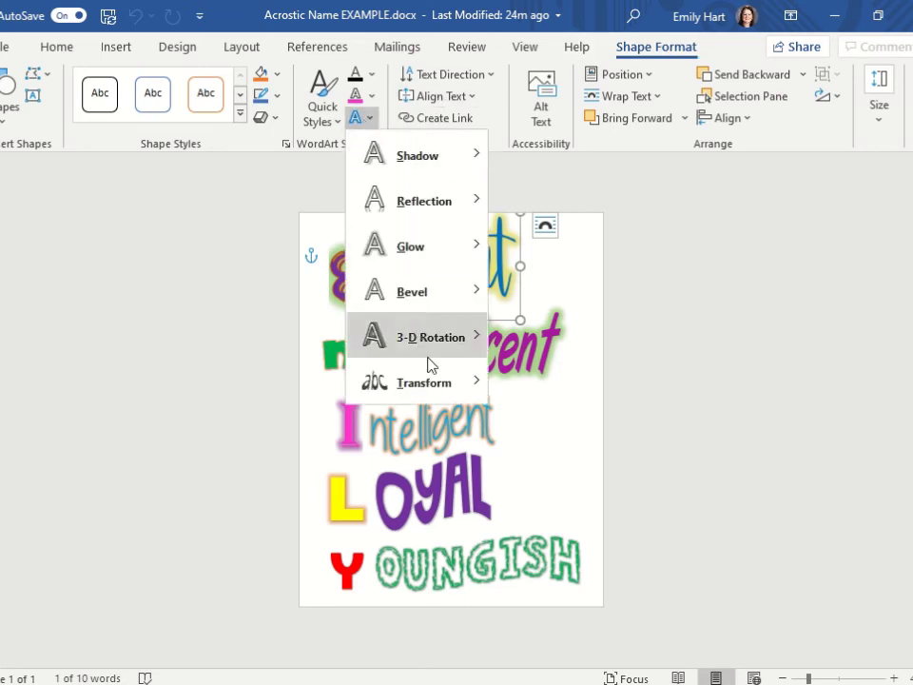
mouse_move(438, 379)
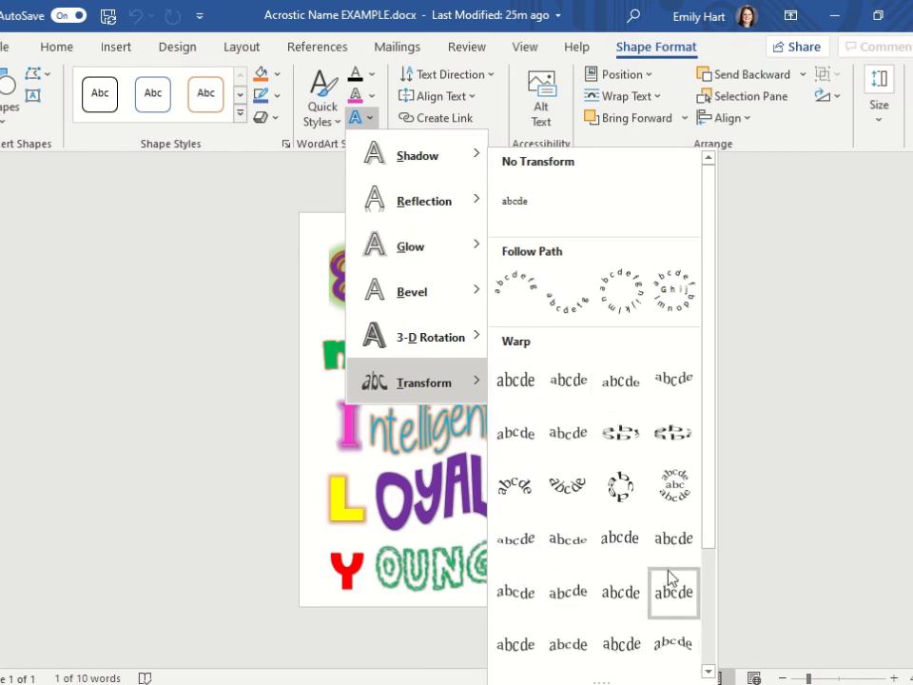
click(794, 419)
click(200, 221)
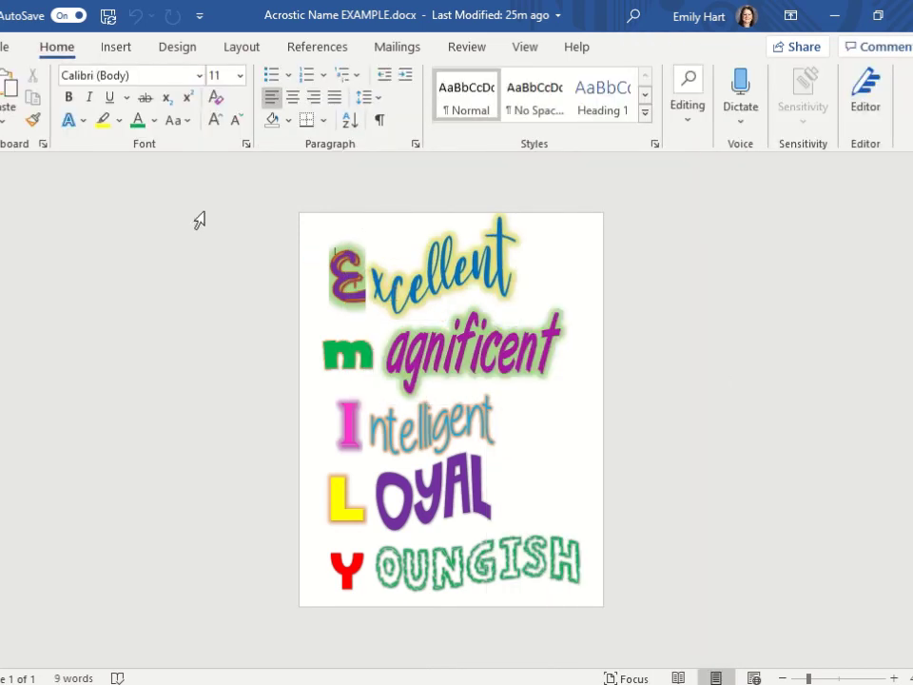
Set up a copy of the example document for saving with the file name "Acrostic Name" and the PDF (*.pdf) format
click(8, 55)
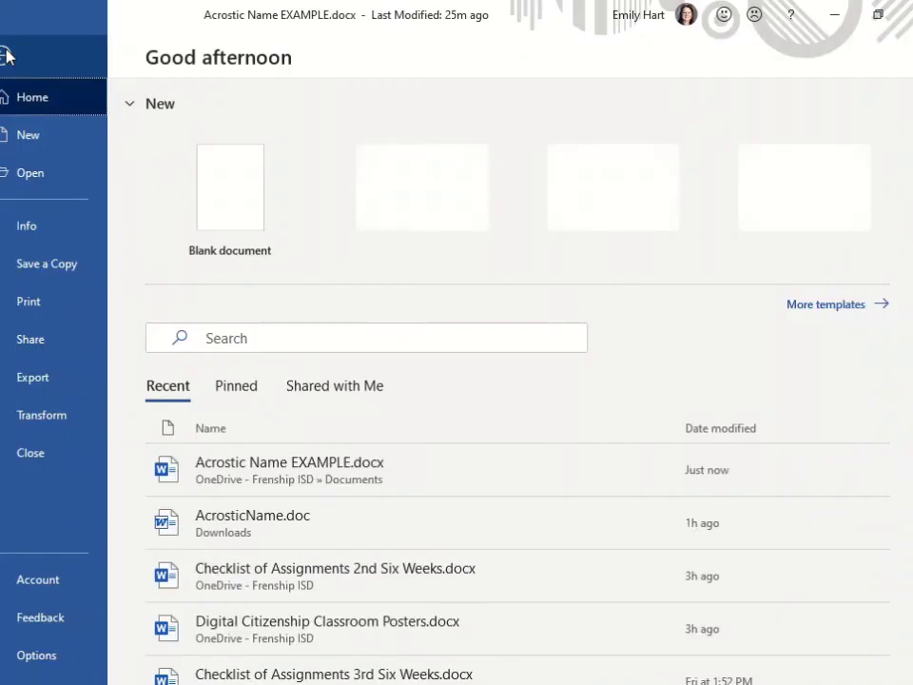
click(67, 269)
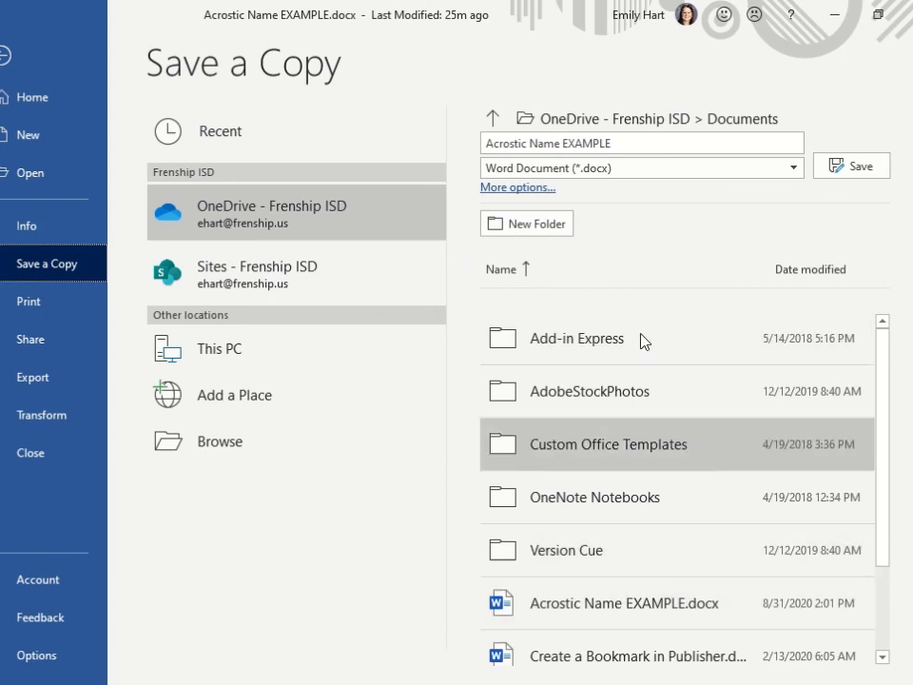
click(623, 144)
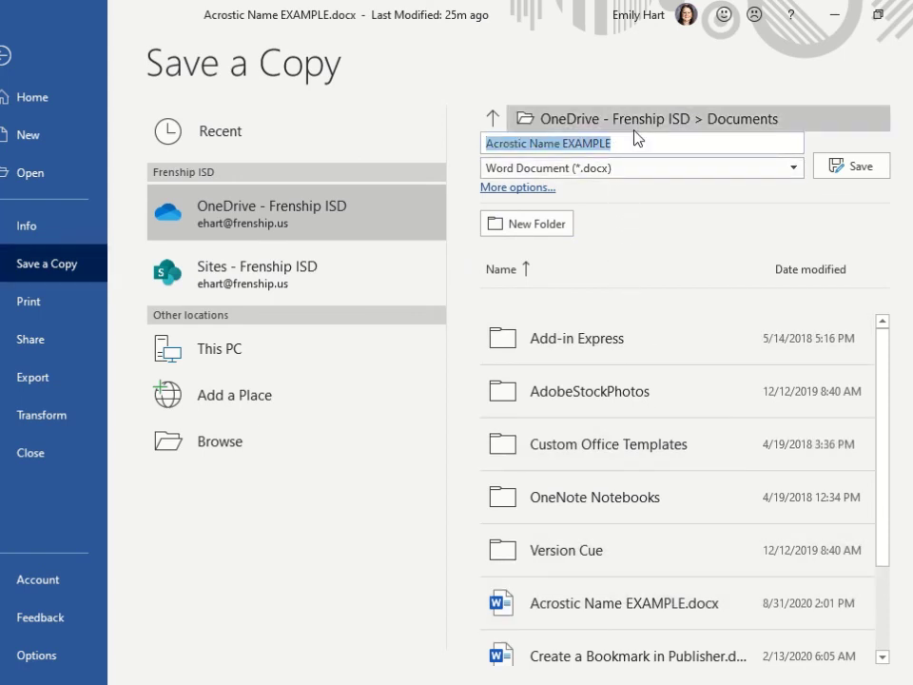
text(Acrosti)
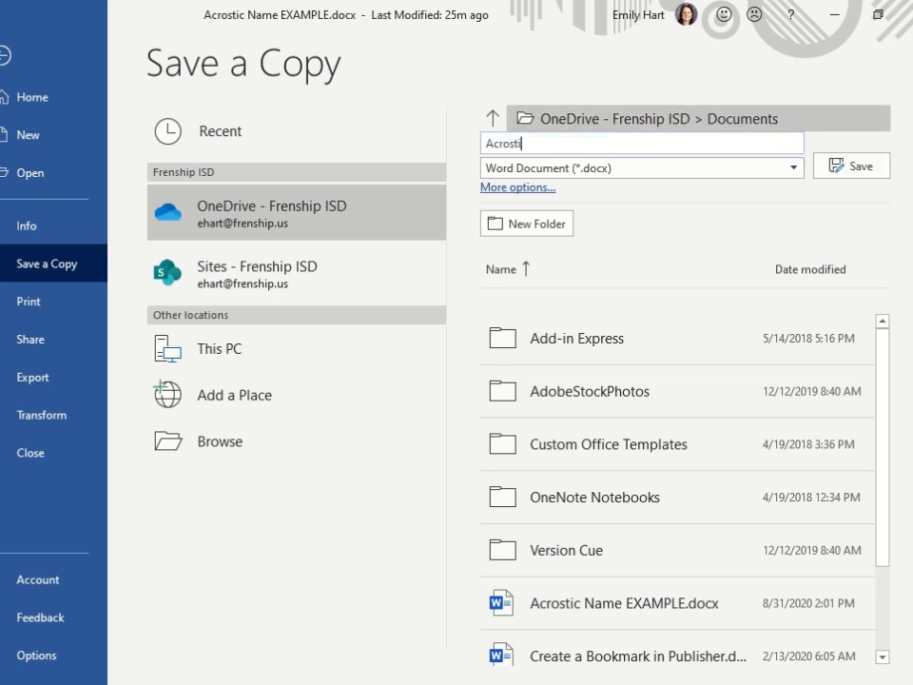
text(c Name)
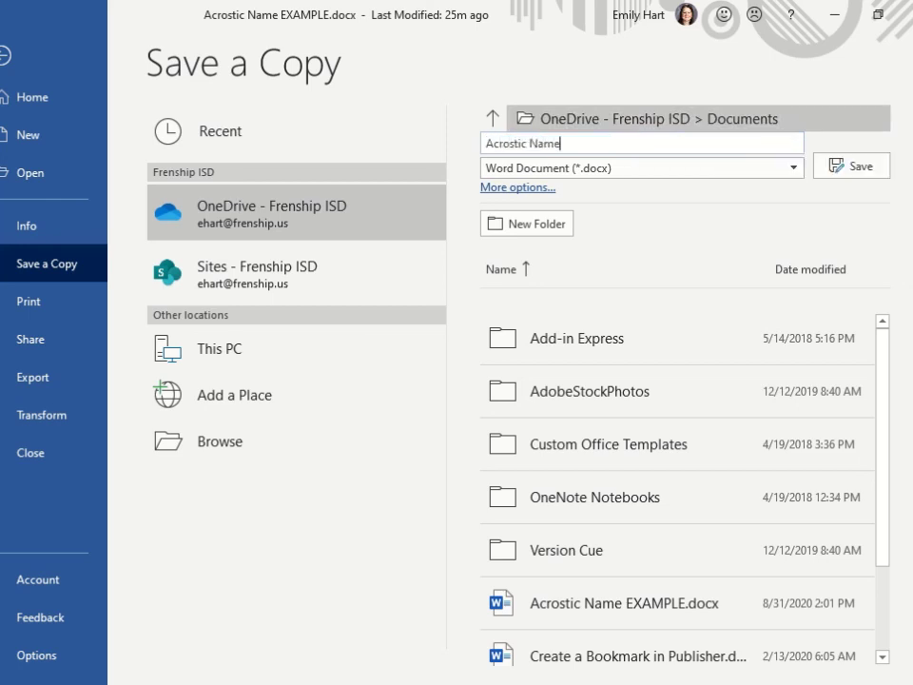
click(641, 177)
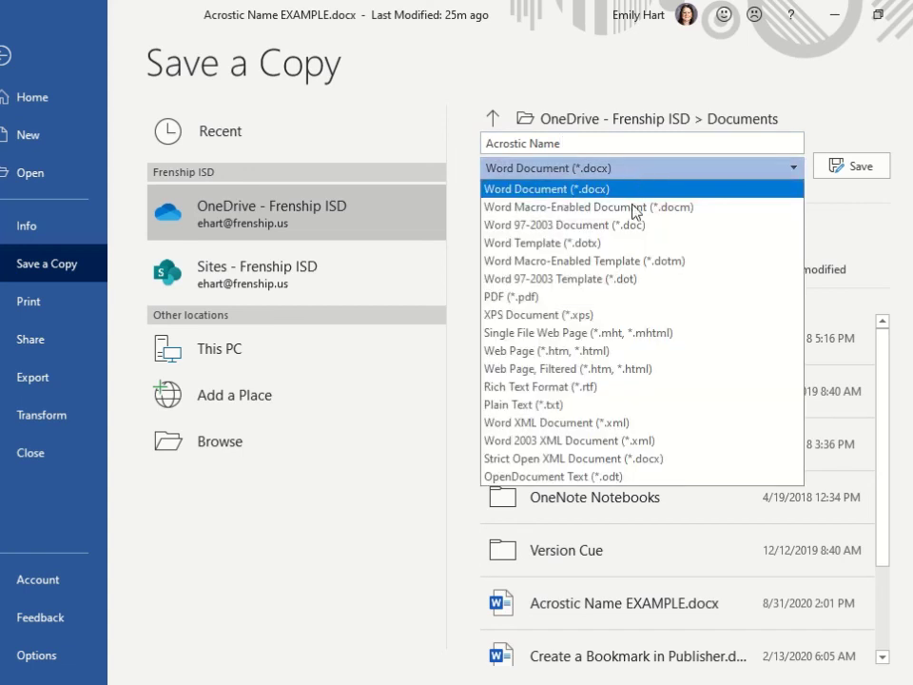
click(604, 298)
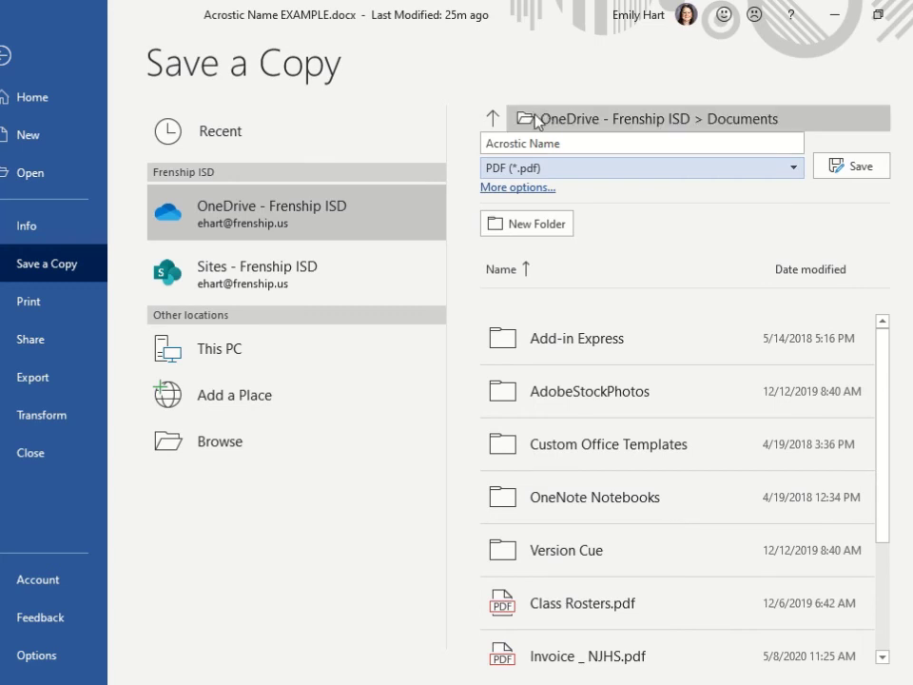